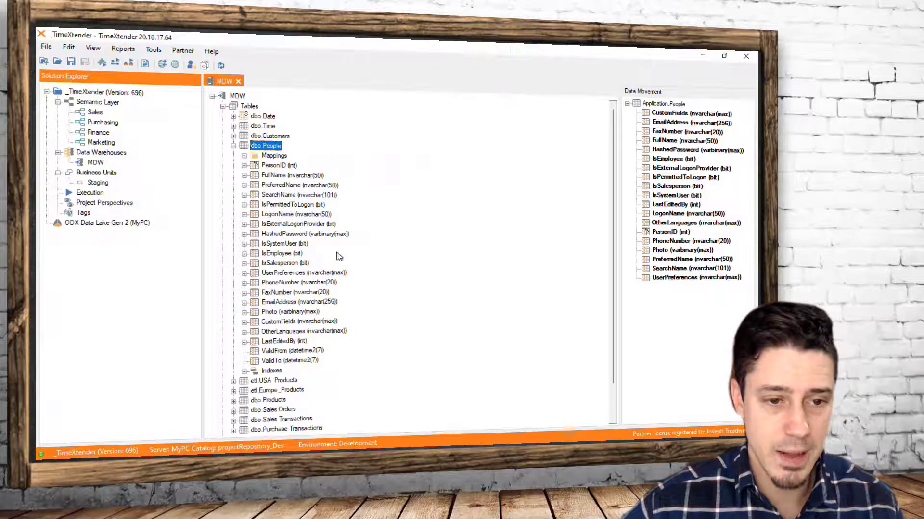
# Preview the dbo.People table's data, widen the EmailAddress column to examine the address formats, and close the preview
pyautogui.click(275, 302)
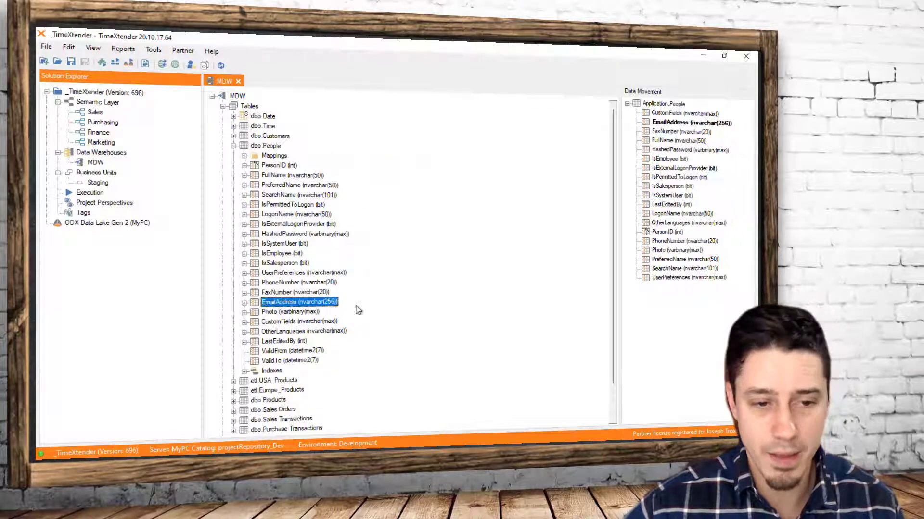
pyautogui.rightClick(270, 147)
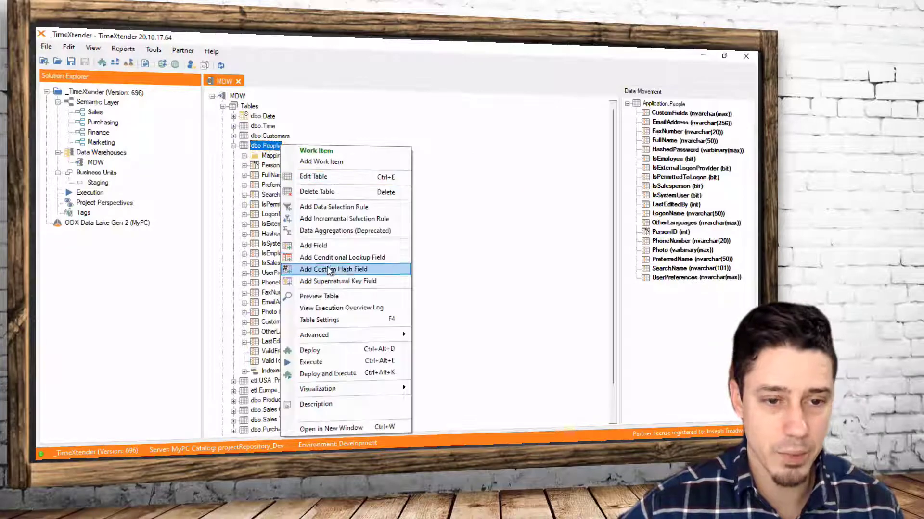
pyautogui.click(432, 308)
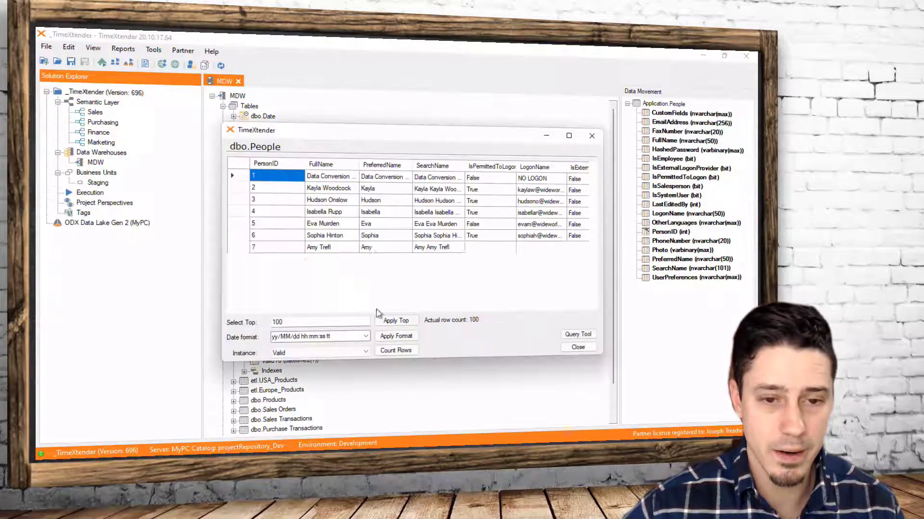
pyautogui.moveTo(314, 313); pyautogui.dragTo(474, 306)
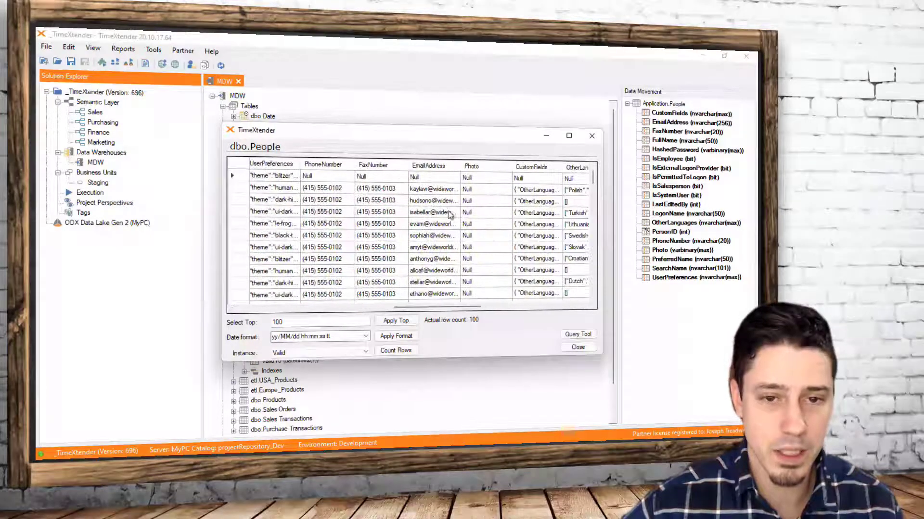
pyautogui.moveTo(457, 170); pyautogui.dragTo(505, 168)
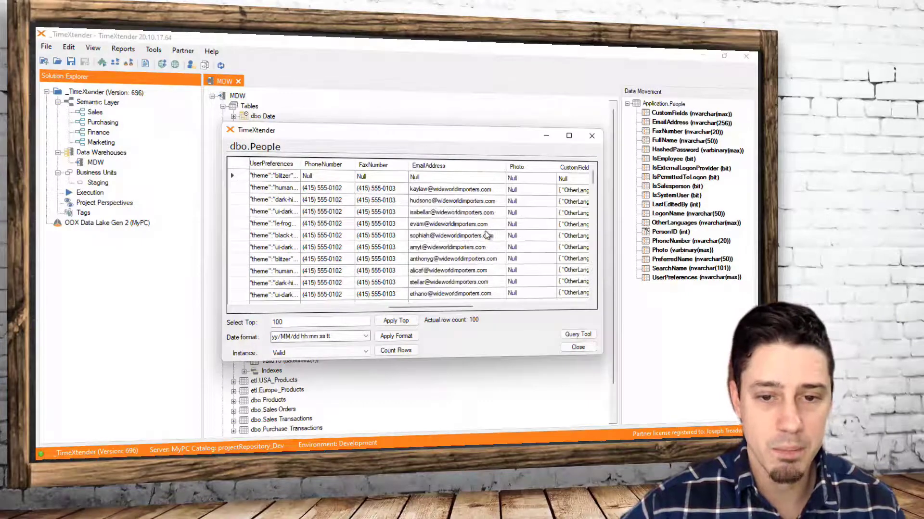
pyautogui.scroll(-3, 487, 236)
pyautogui.scroll(-2, 487, 235)
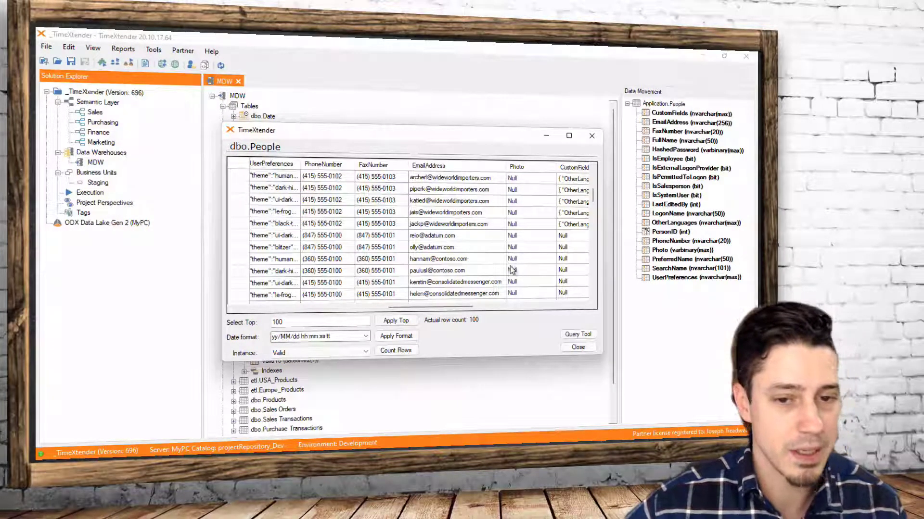
pyautogui.click(589, 352)
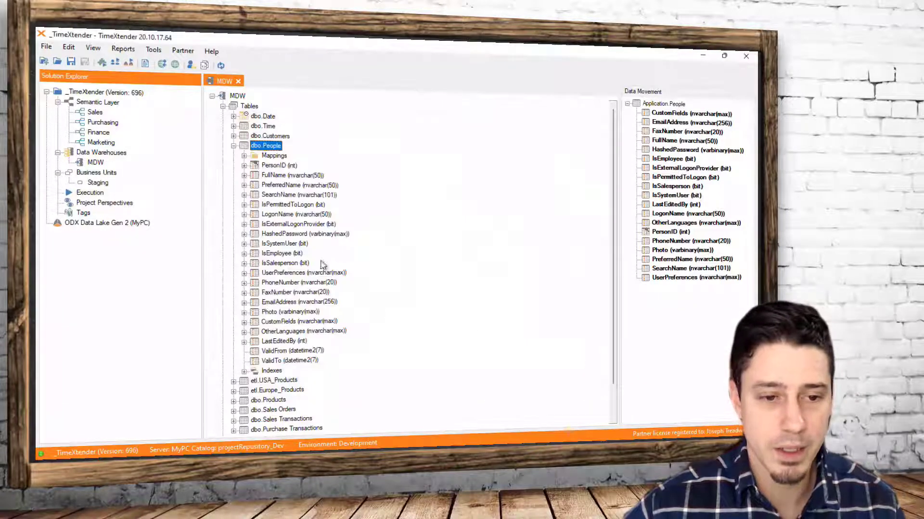
# Create a new SQL snippet named "URL from Email"
pyautogui.click(153, 50)
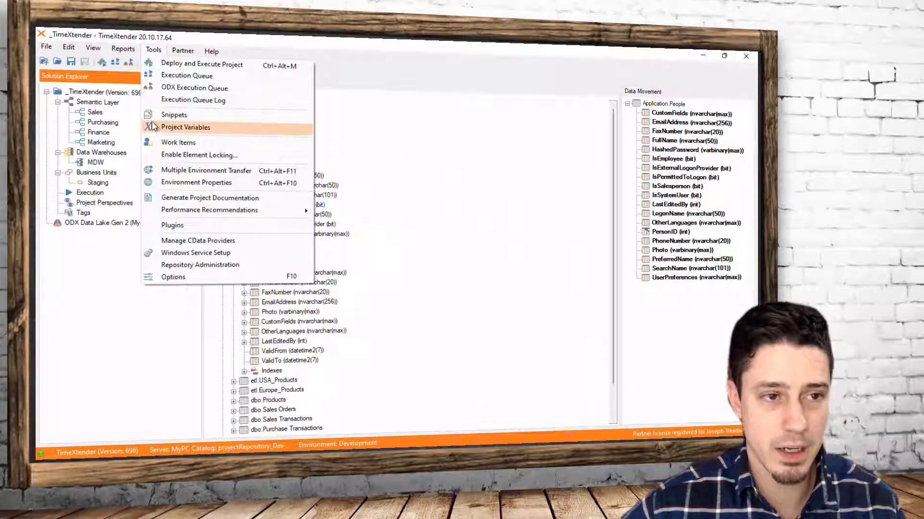
pyautogui.click(182, 116)
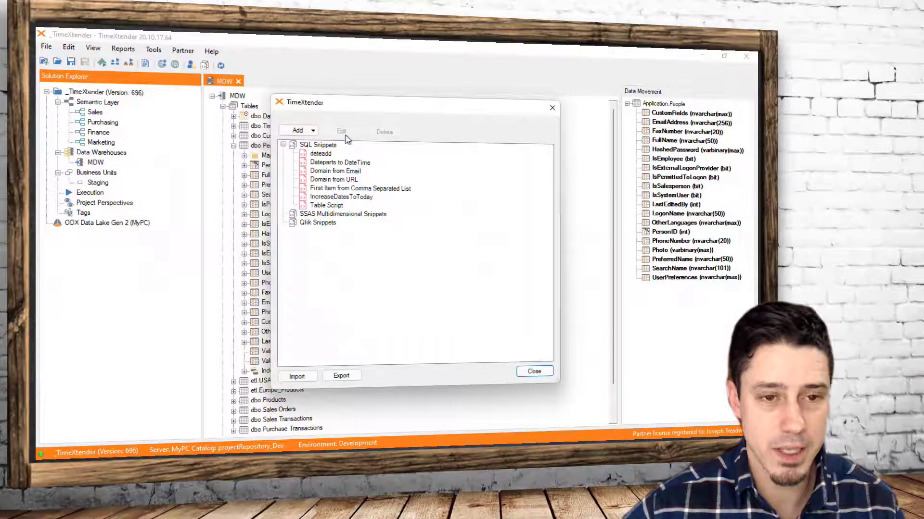
pyautogui.click(300, 131)
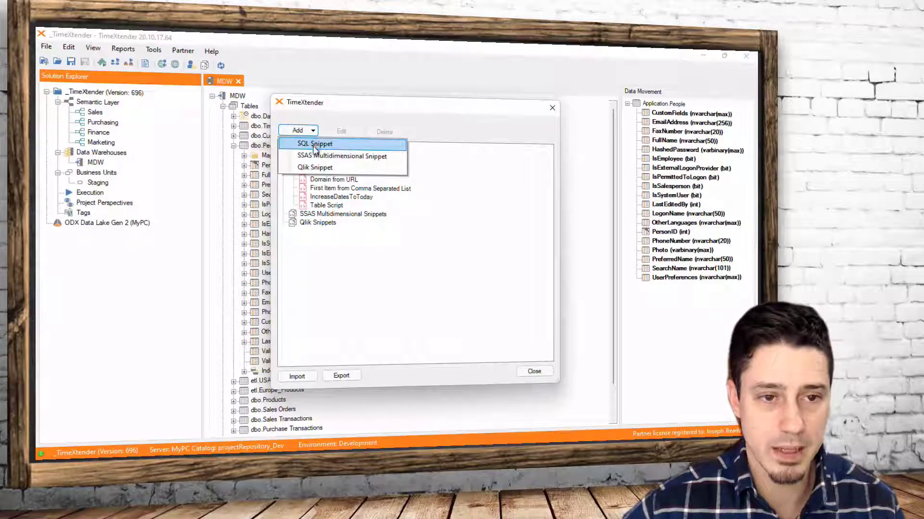
pyautogui.click(315, 144)
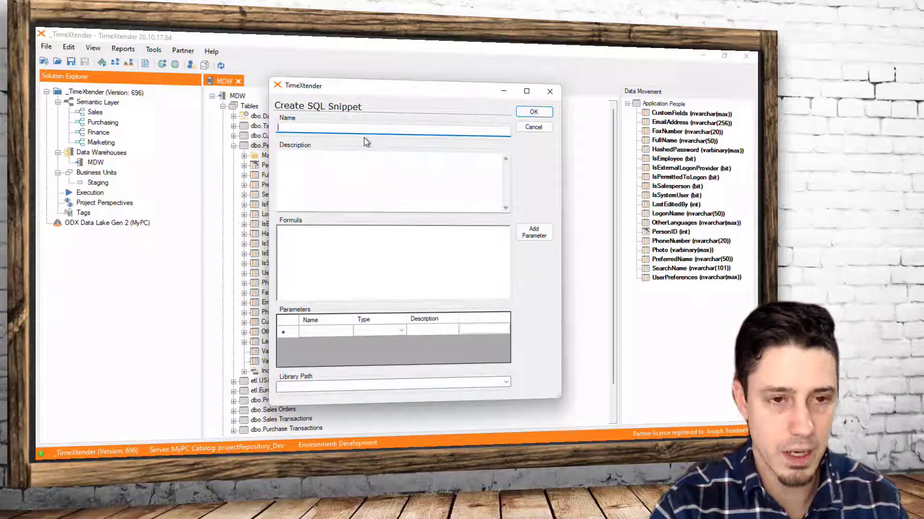
pyautogui.write('URL')
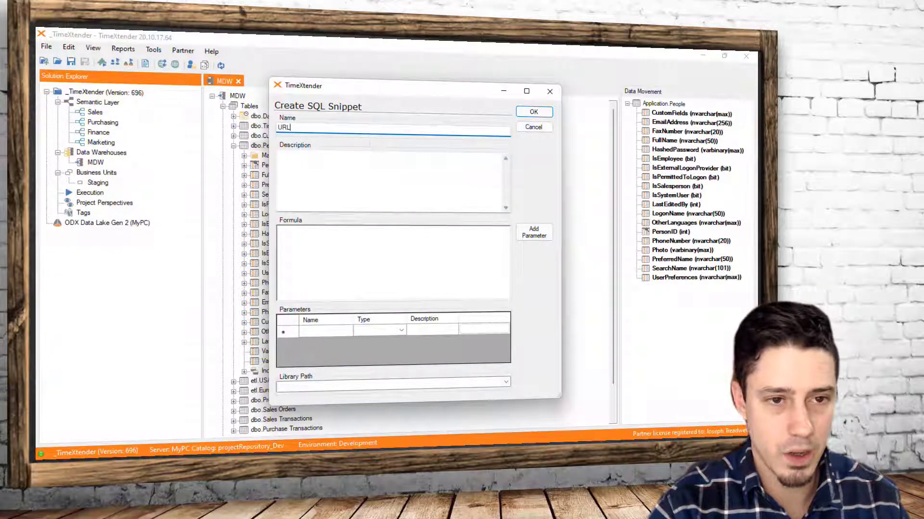
pyautogui.write(' from Email')
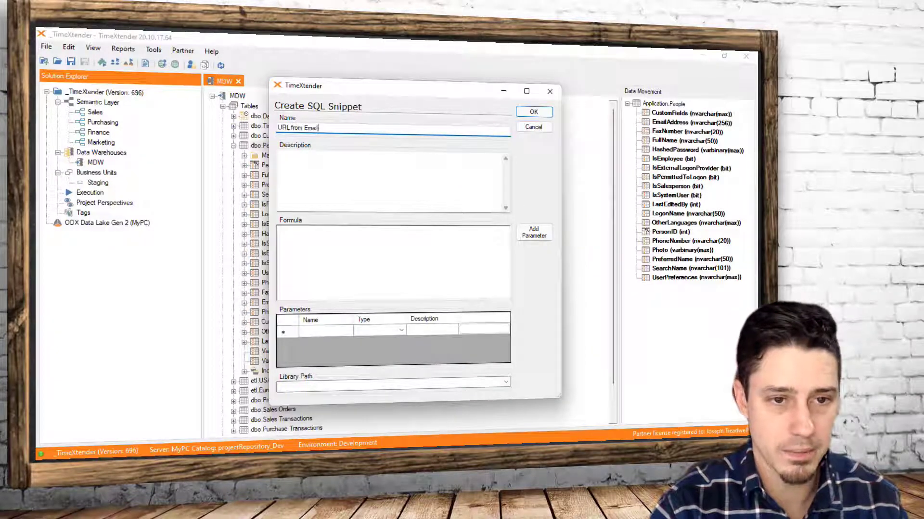
pyautogui.press('Tab')
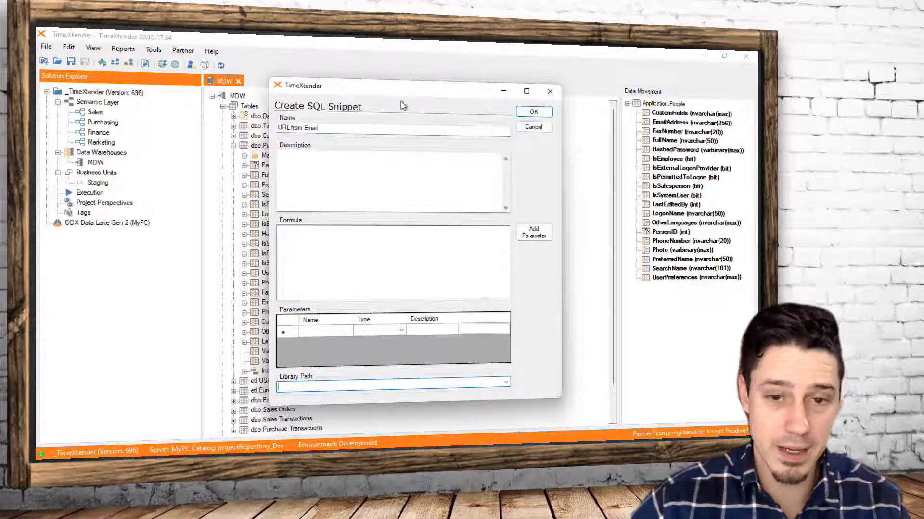
# Paste SUBSTRING([Email], CHARINDEX( '@', [Email] ) + 1, 100) as the snippet's formula
pyautogui.click(426, 176)
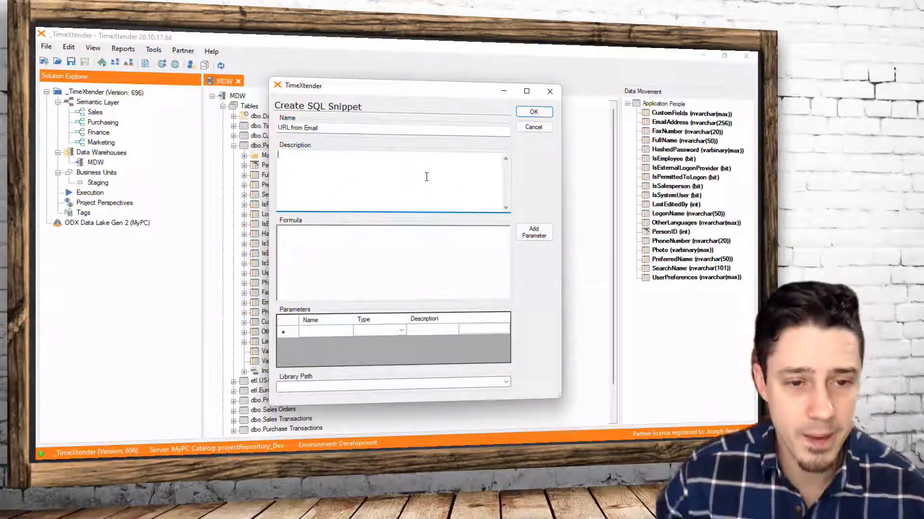
pyautogui.click(429, 238)
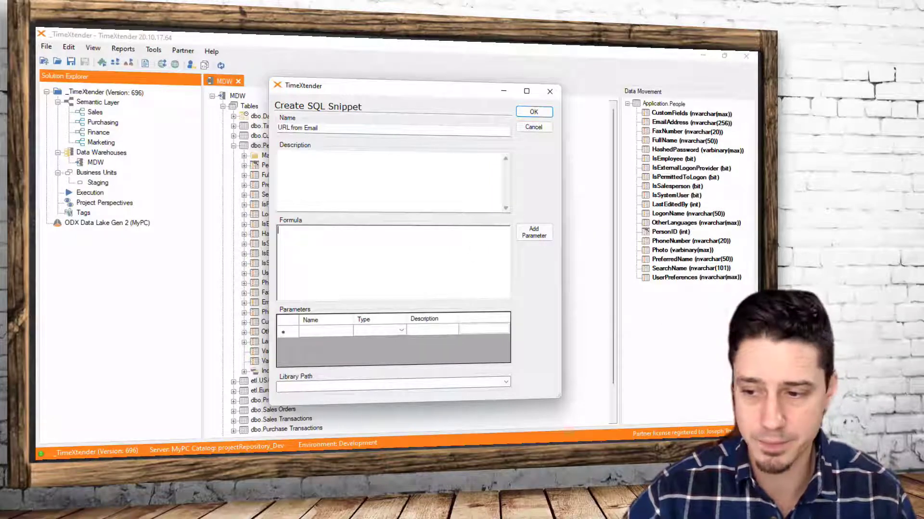
pyautogui.hotkey('alt', 'Tab')
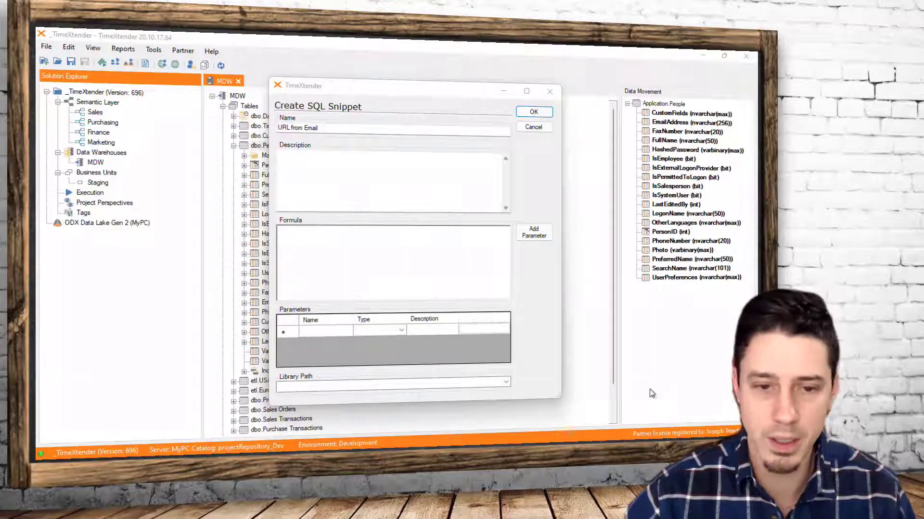
pyautogui.click(397, 247)
pyautogui.write("SUBSTRING([Email], CHARINDEX( '@', [Email] ) + 1, 100)")
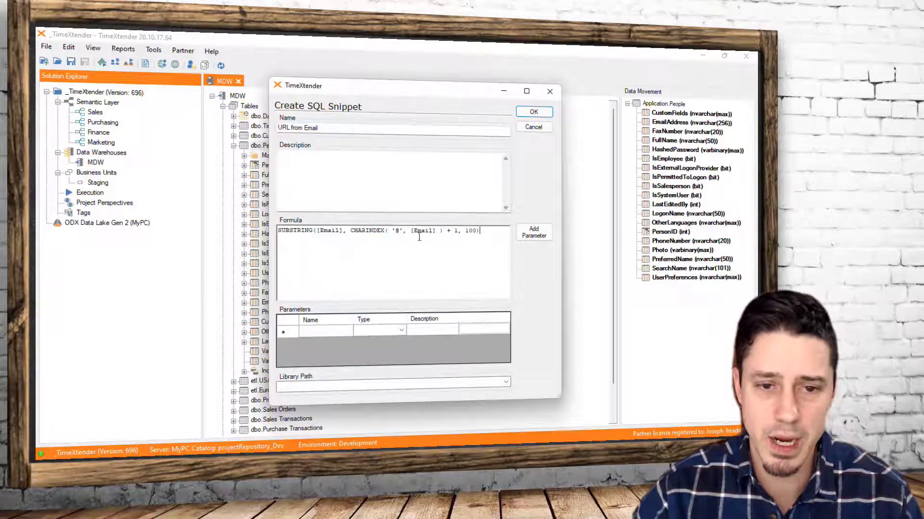
# Examine the formula's '@' search, SUBSTRING function, length argument and [Email] references
pyautogui.doubleClick(397, 232)
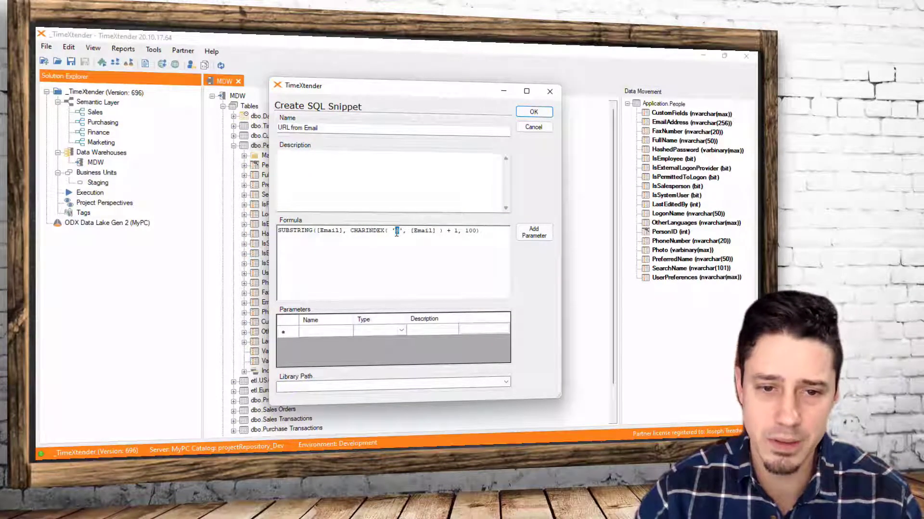
pyautogui.moveTo(436, 232); pyautogui.dragTo(392, 232)
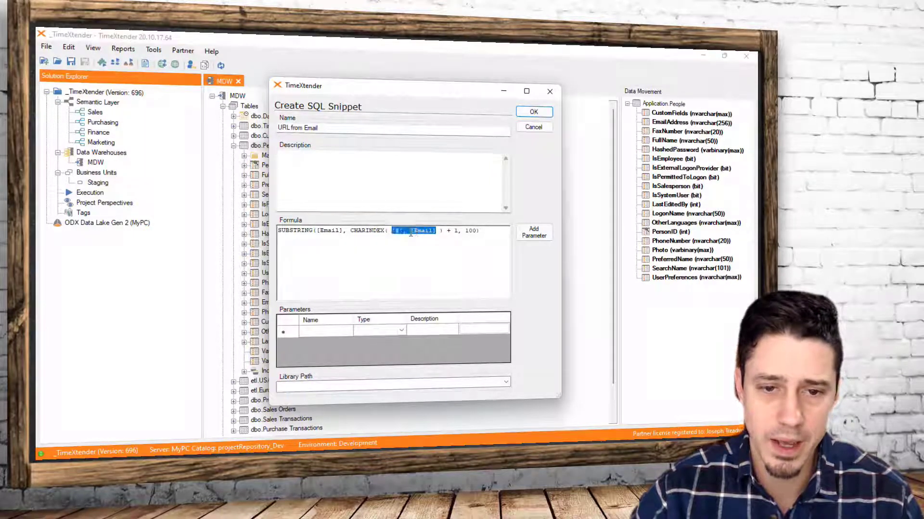
pyautogui.click(289, 231)
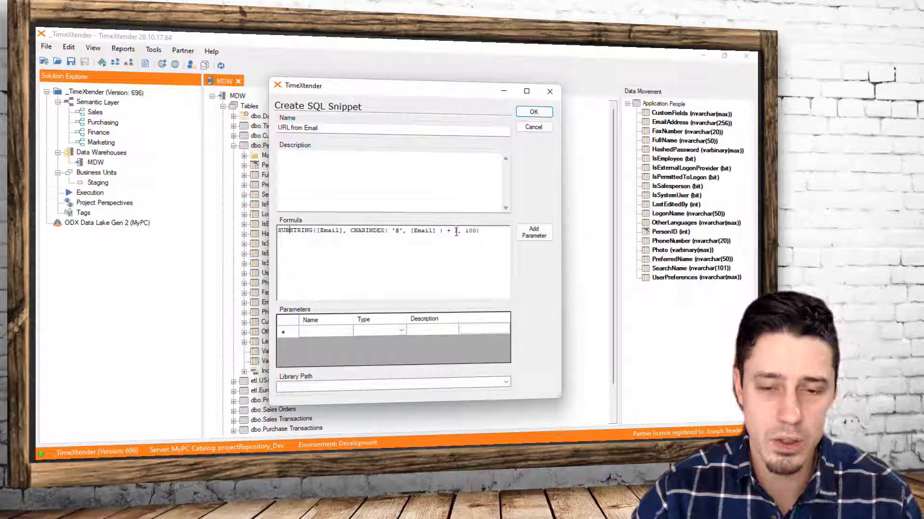
pyautogui.moveTo(461, 231); pyautogui.dragTo(474, 233)
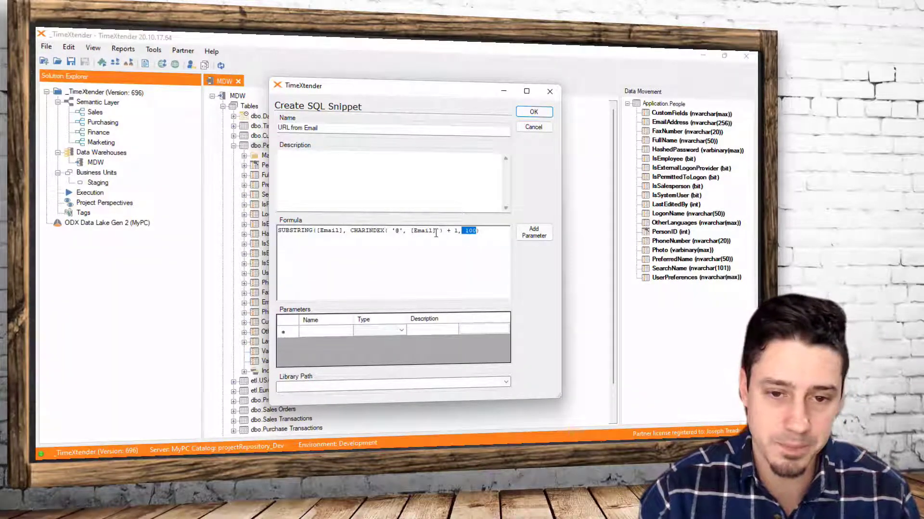
pyautogui.click(436, 231)
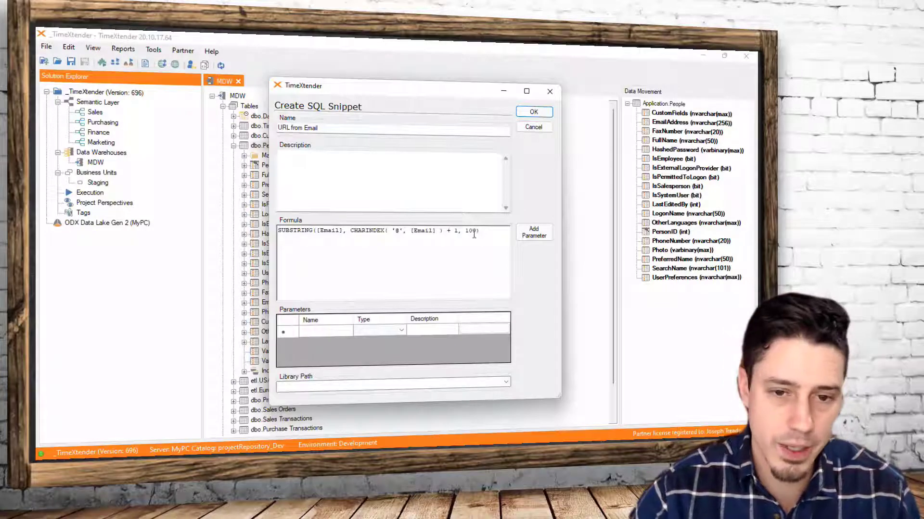
pyautogui.moveTo(436, 231); pyautogui.dragTo(319, 231)
# Turn [Email] in the formula into a snippet parameter and set its type to Field
pyautogui.click(342, 230)
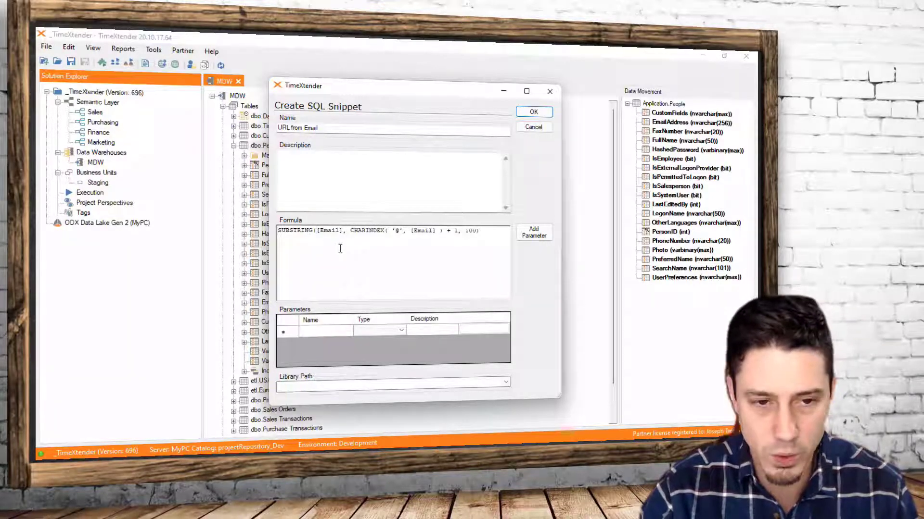
pyautogui.hotkey('shift', 'Right')
pyautogui.hotkey('shift', 'Right')
pyautogui.hotkey('shift', 'Right')
pyautogui.hotkey('shift', 'Right')
pyautogui.hotkey('shift', 'Right')
pyautogui.hotkey('shift', 'Right')
pyautogui.hotkey('shift', 'Right')
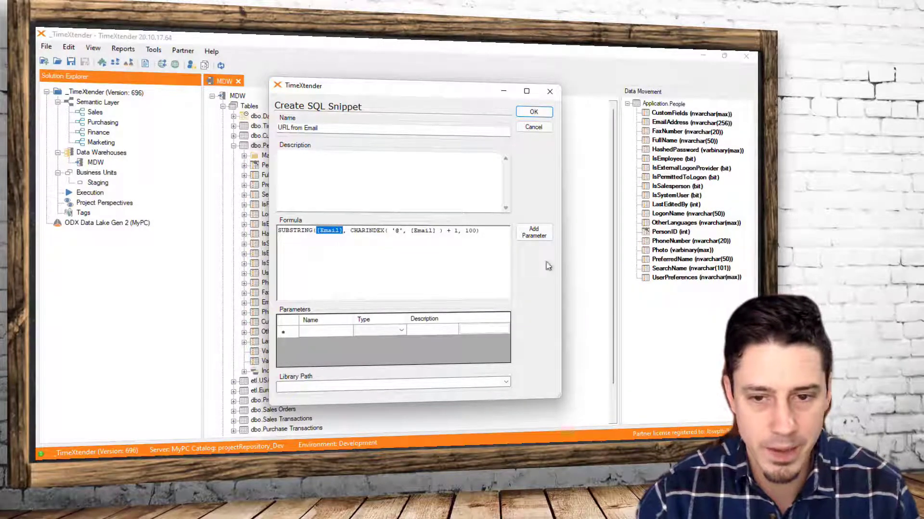
pyautogui.click(531, 236)
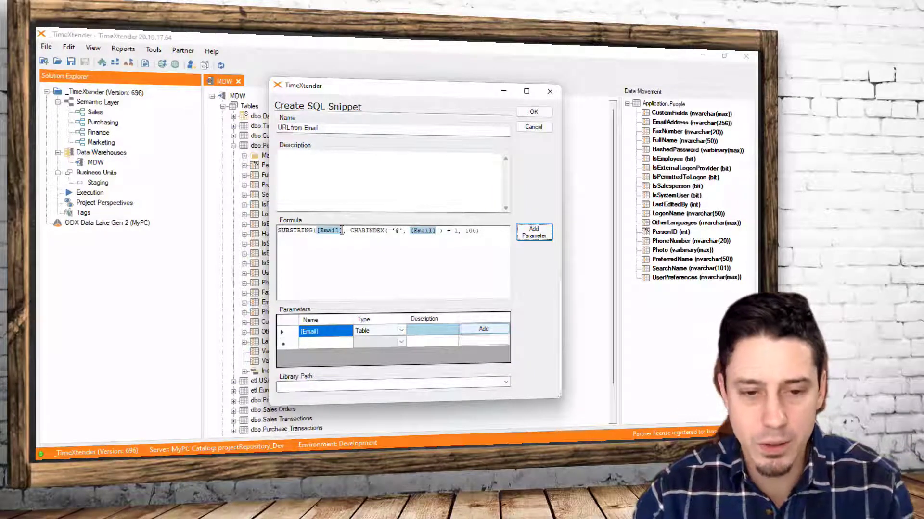
pyautogui.click(392, 334)
pyautogui.click(397, 334)
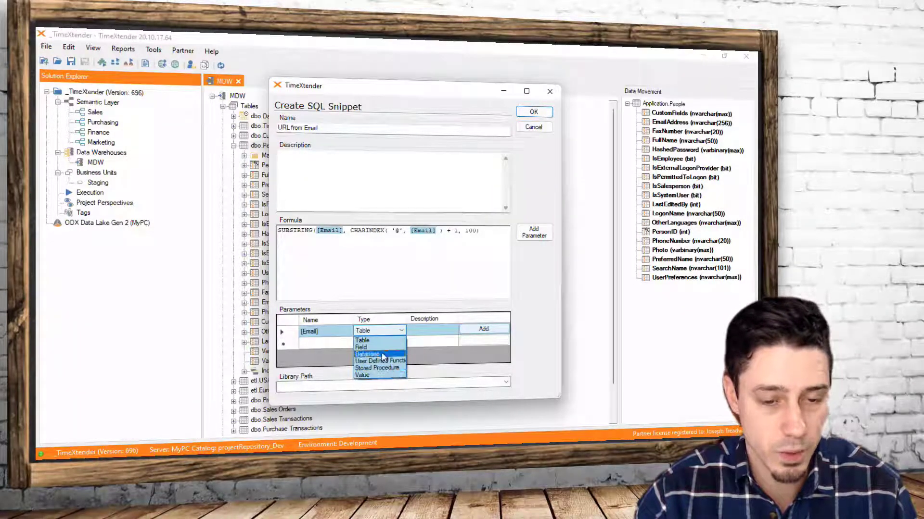
pyautogui.click(369, 348)
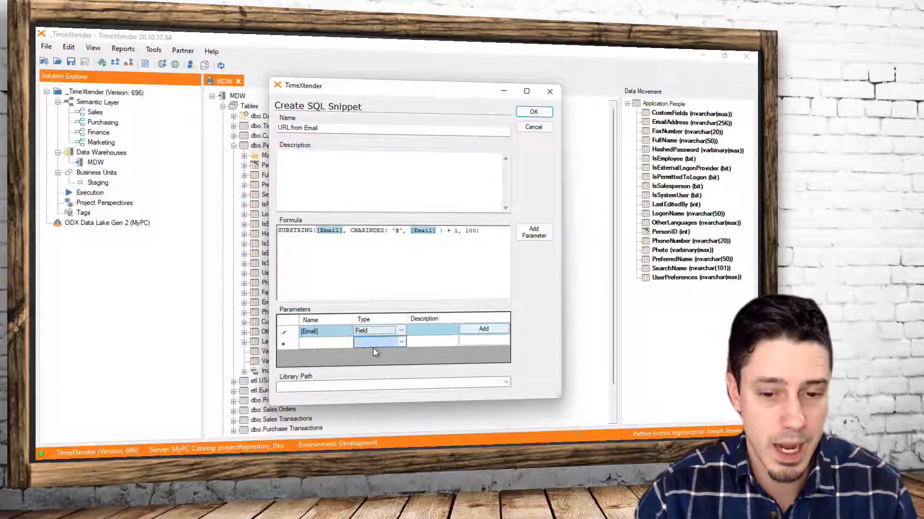
# Save the URL from Email snippet with a blank library path and close the snippet list
pyautogui.click(506, 382)
pyautogui.click(443, 385)
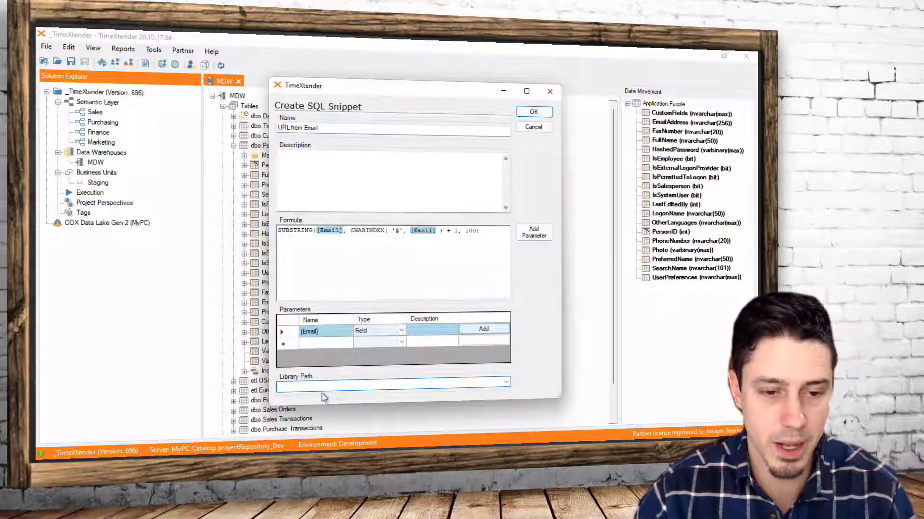
pyautogui.click(534, 112)
pyautogui.click(314, 216)
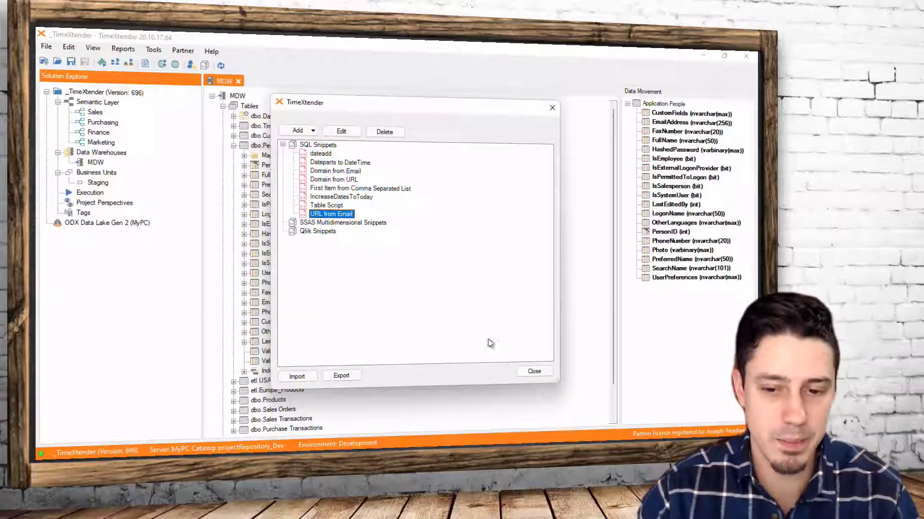
pyautogui.click(536, 373)
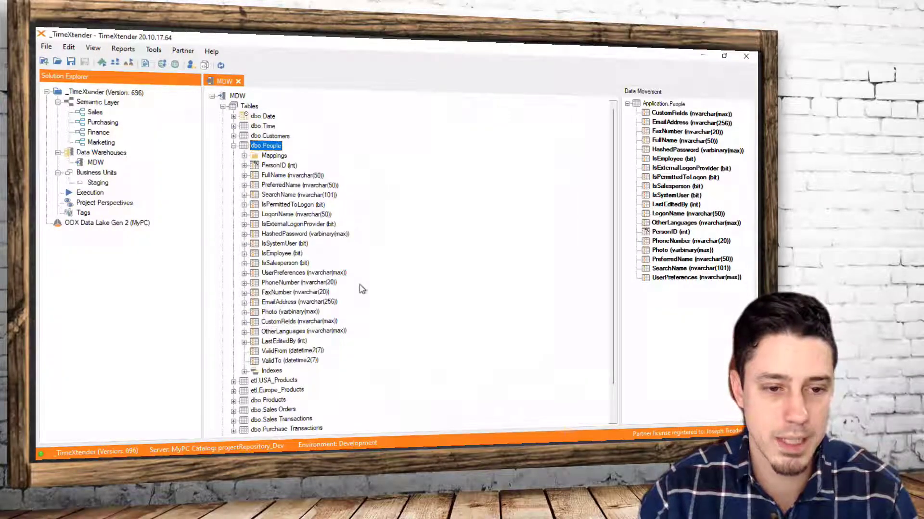
# Add a Text field named Domain with a text length of 100 to the dbo.People table
pyautogui.click(287, 303)
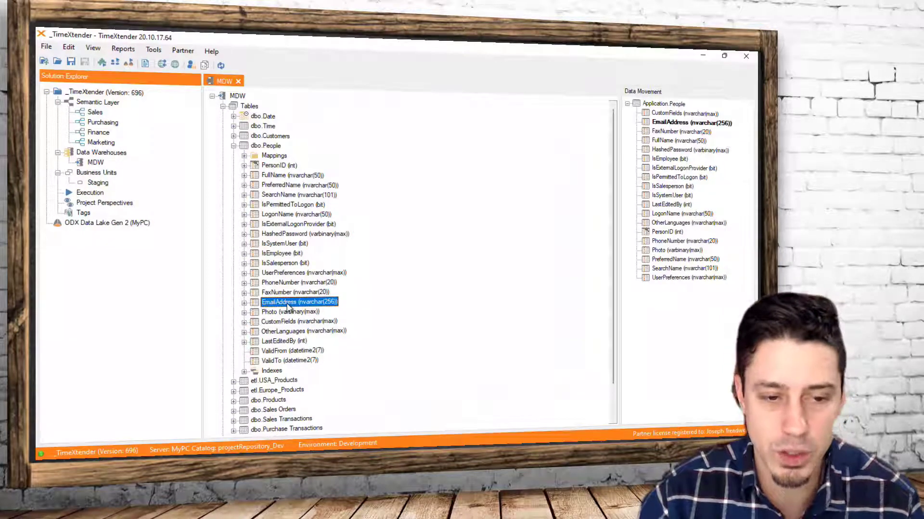
pyautogui.rightClick(266, 145)
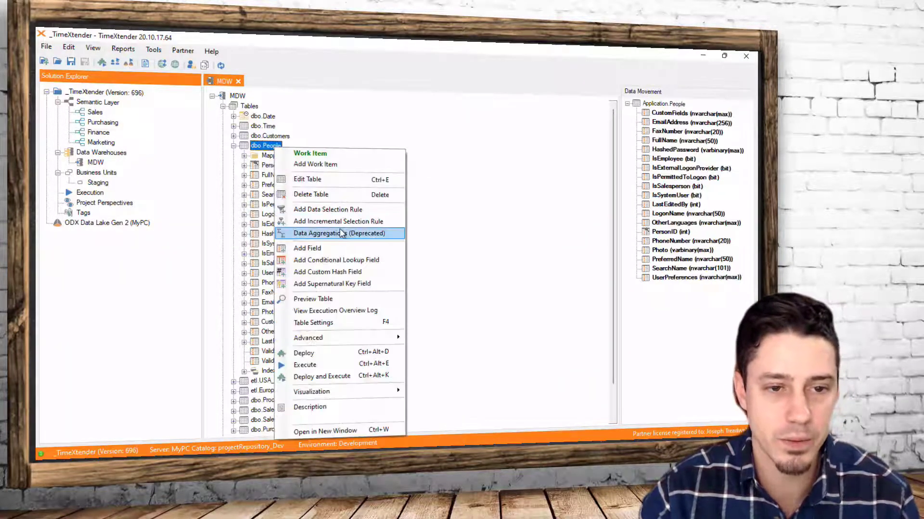
pyautogui.click(308, 248)
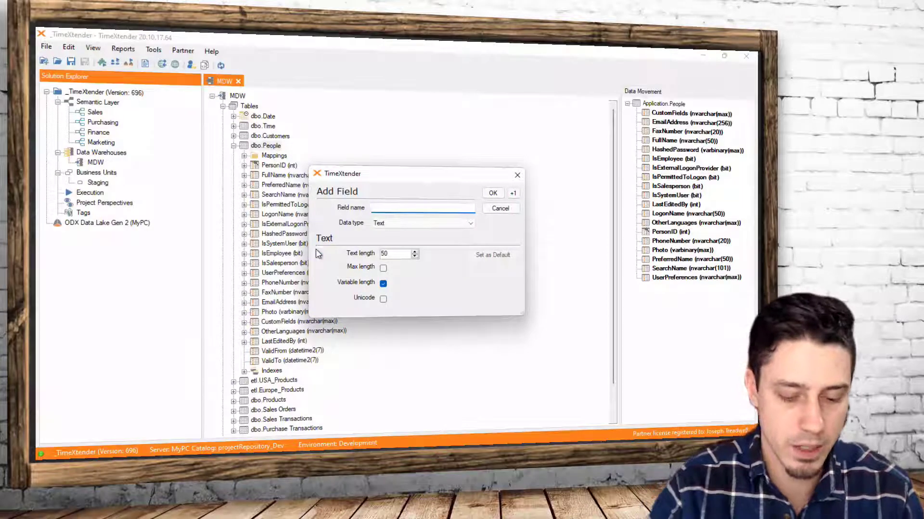
pyautogui.write('Domain')
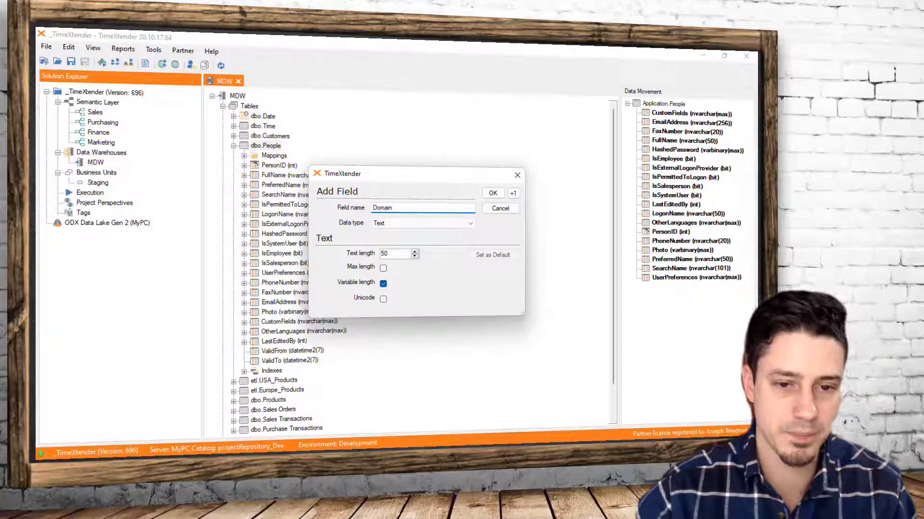
pyautogui.doubleClick(395, 254)
pyautogui.write('1')
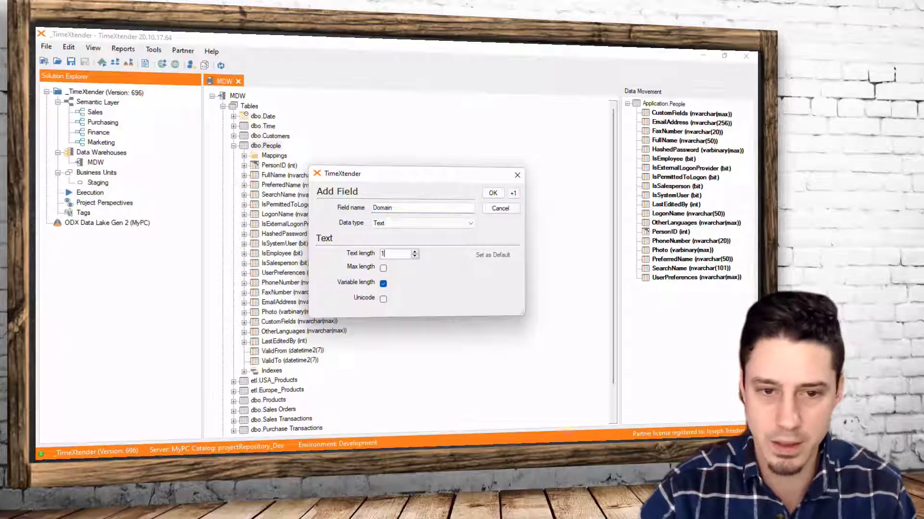
pyautogui.write('00')
pyautogui.click(492, 193)
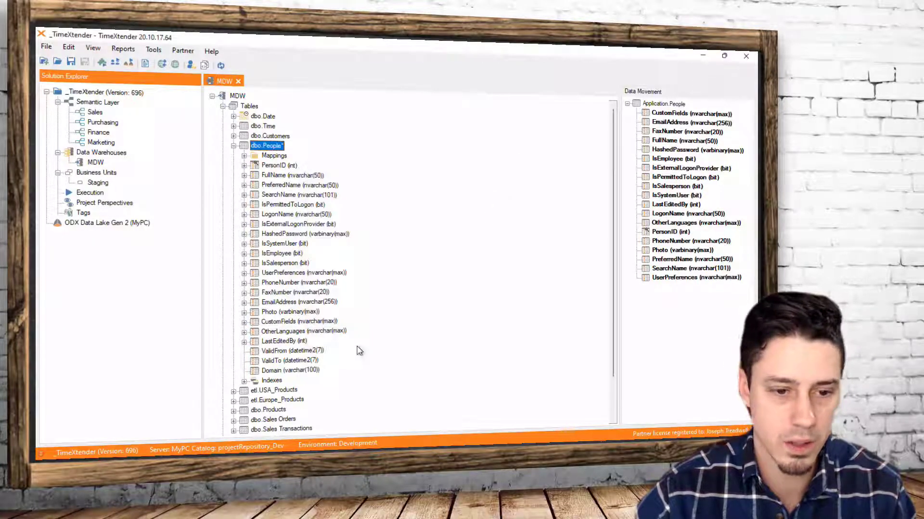
# Move the Domain field directly below EmailAddress and add the URL from Email SQL snippet transformation to it
pyautogui.click(268, 371)
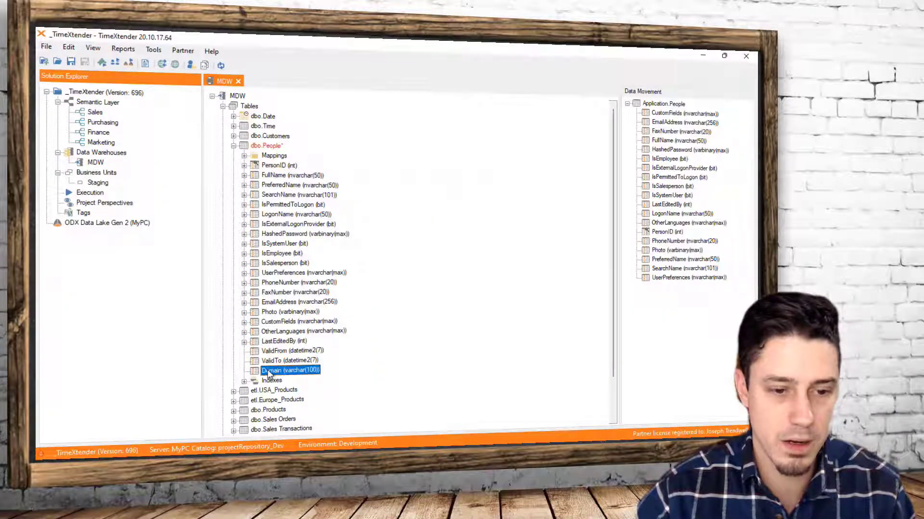
pyautogui.moveTo(268, 373); pyautogui.dragTo(275, 312)
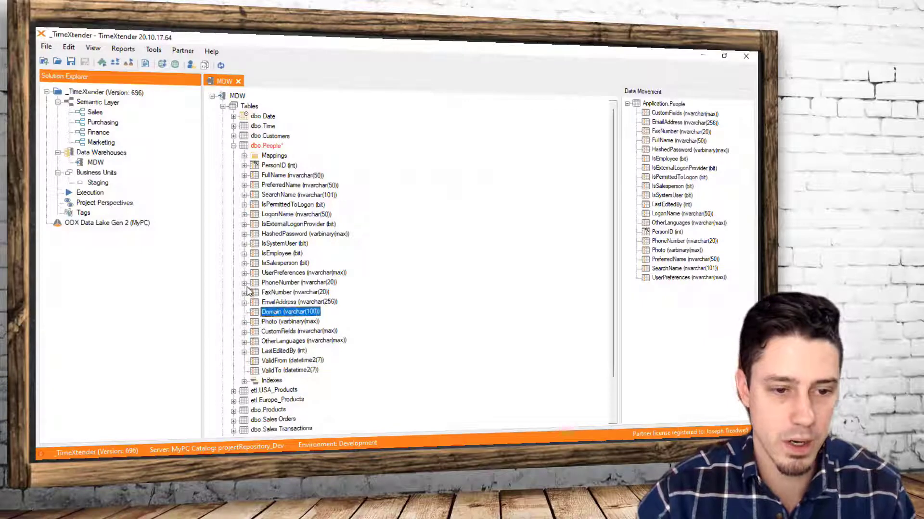
pyautogui.rightClick(275, 314)
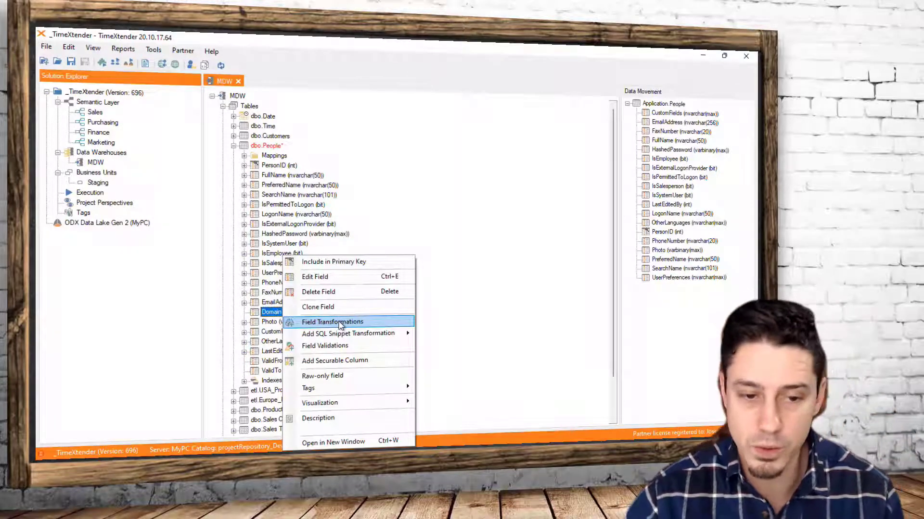
pyautogui.moveTo(323, 336)
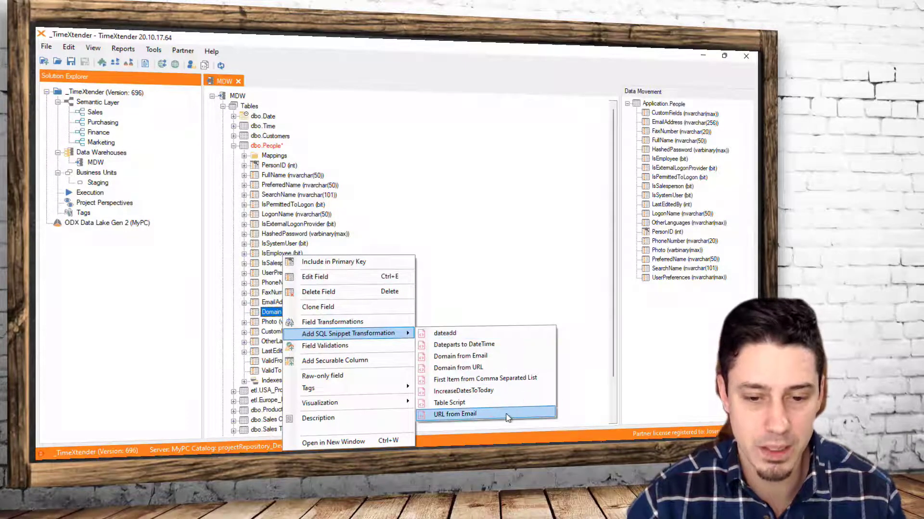
pyautogui.click(452, 415)
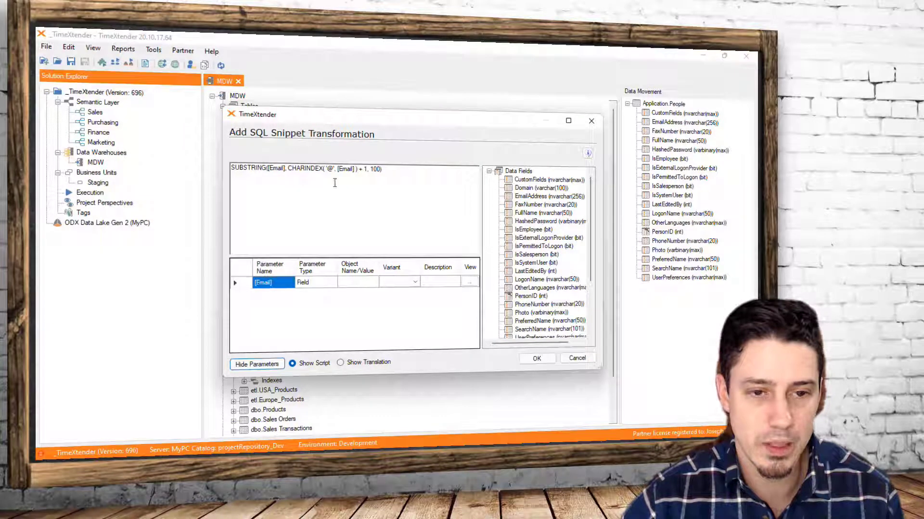
# Map the EmailAddress data field to the snippet's [Email] parameter with the Field name variant and confirm the transformation
pyautogui.doubleClick(354, 169)
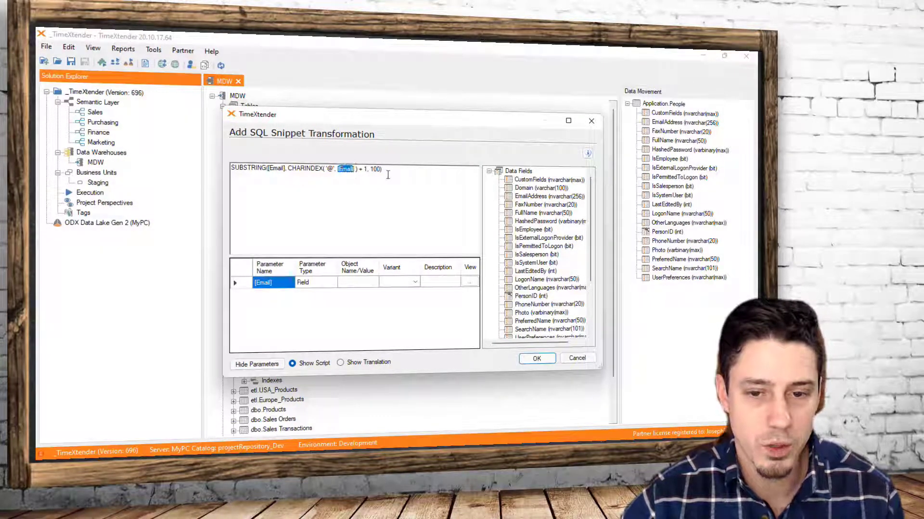
pyautogui.scroll(-3, 529, 288)
pyautogui.scroll(3, 538, 271)
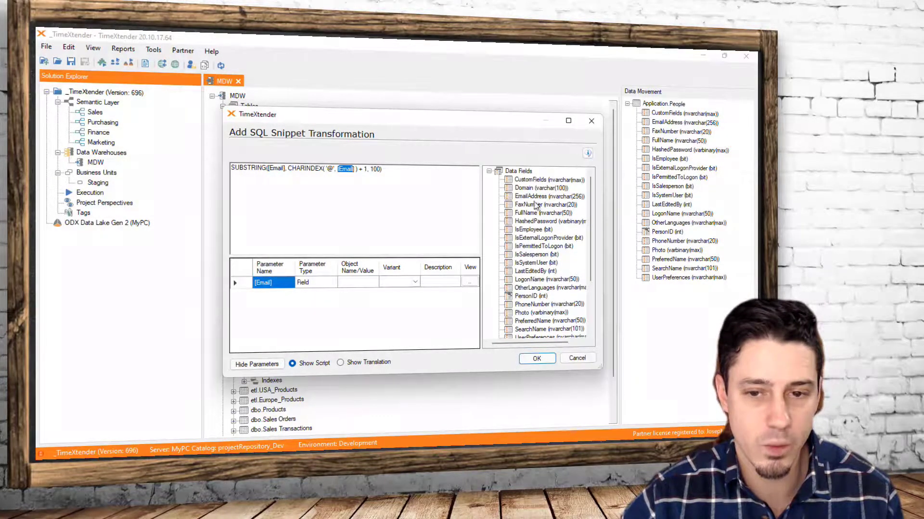
pyautogui.scroll(-3, 539, 272)
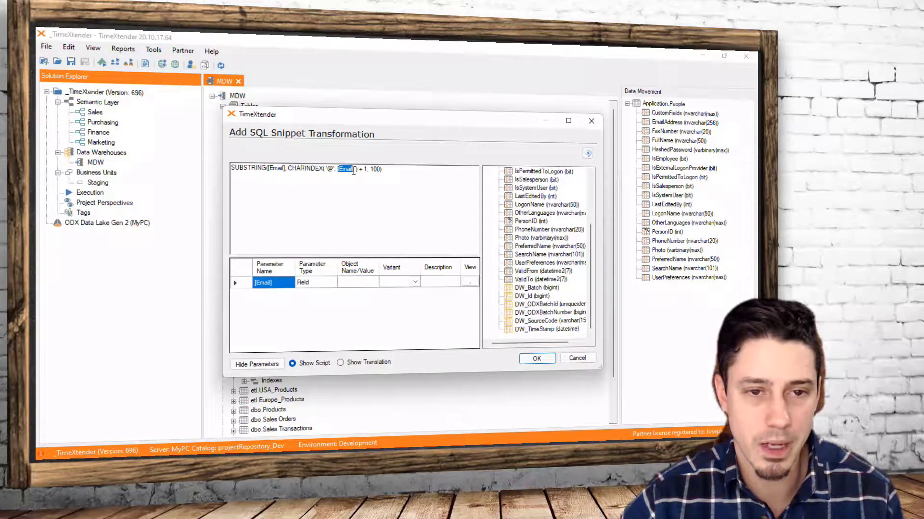
pyautogui.moveTo(354, 170); pyautogui.dragTo(268, 170)
pyautogui.scroll(3, 546, 274)
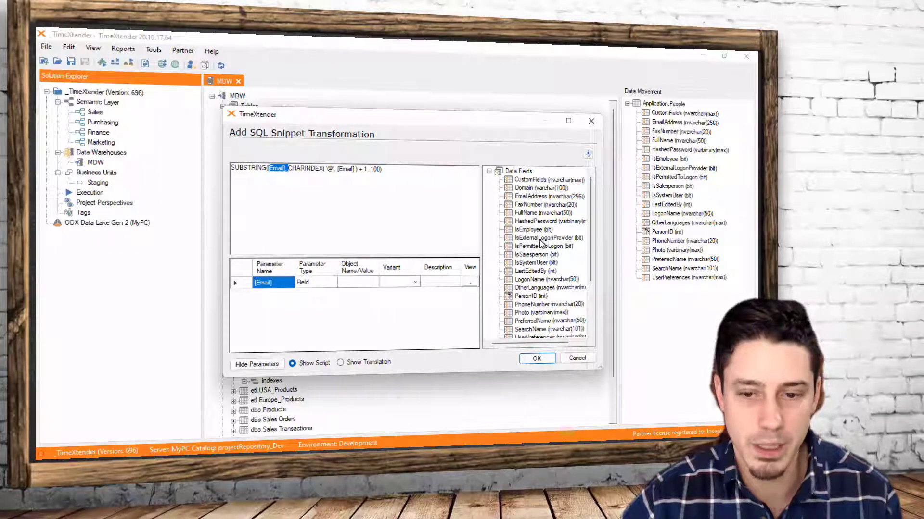
pyautogui.scroll(-1, 544, 303)
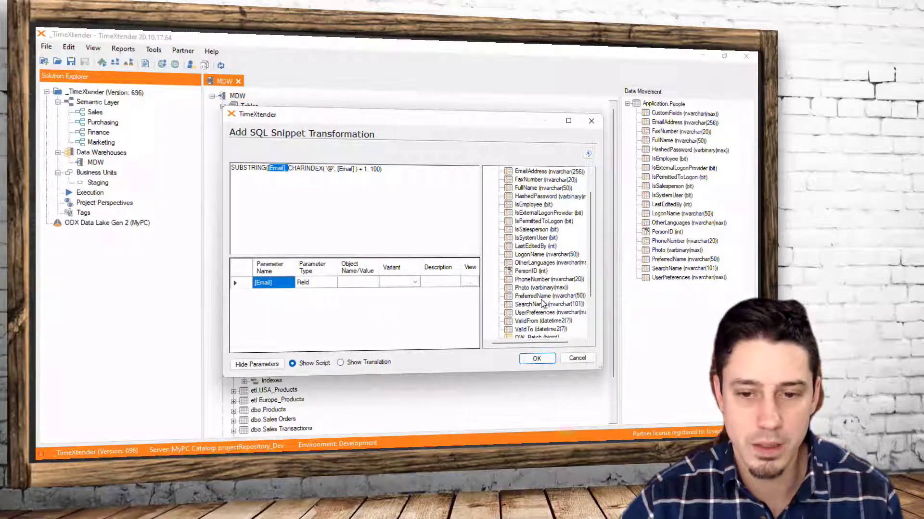
pyautogui.scroll(1, 543, 304)
pyautogui.click(536, 197)
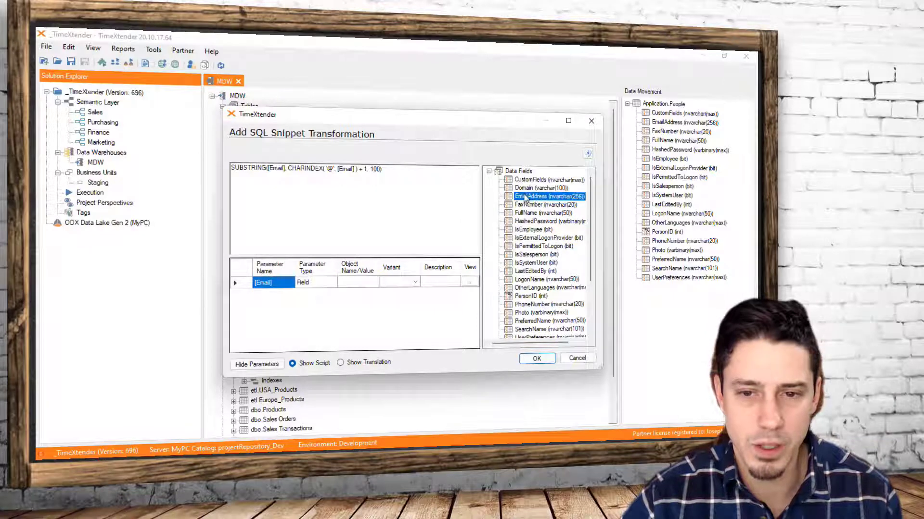
pyautogui.moveTo(536, 197); pyautogui.dragTo(355, 285)
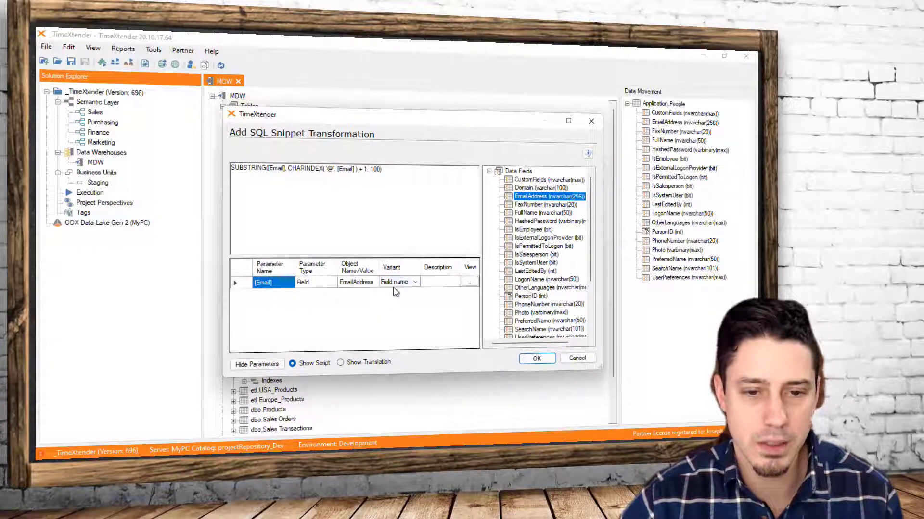
pyautogui.click(414, 283)
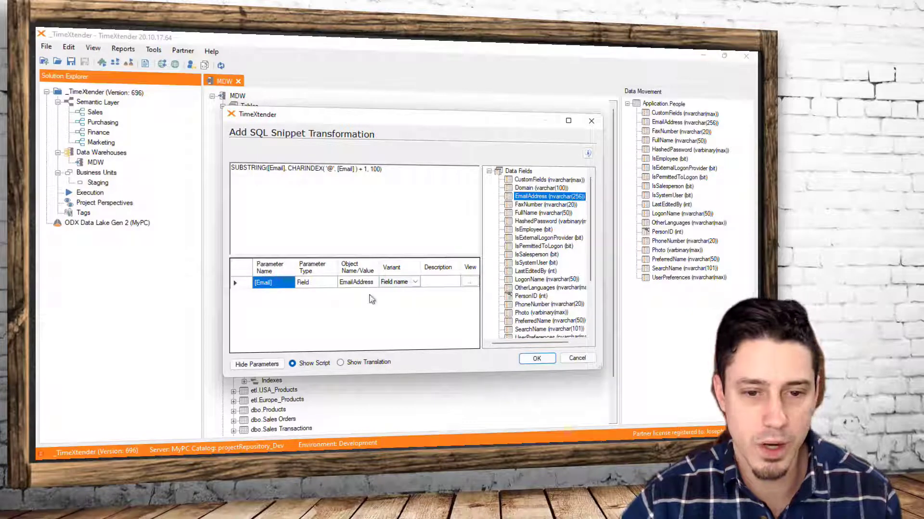
pyautogui.click(536, 359)
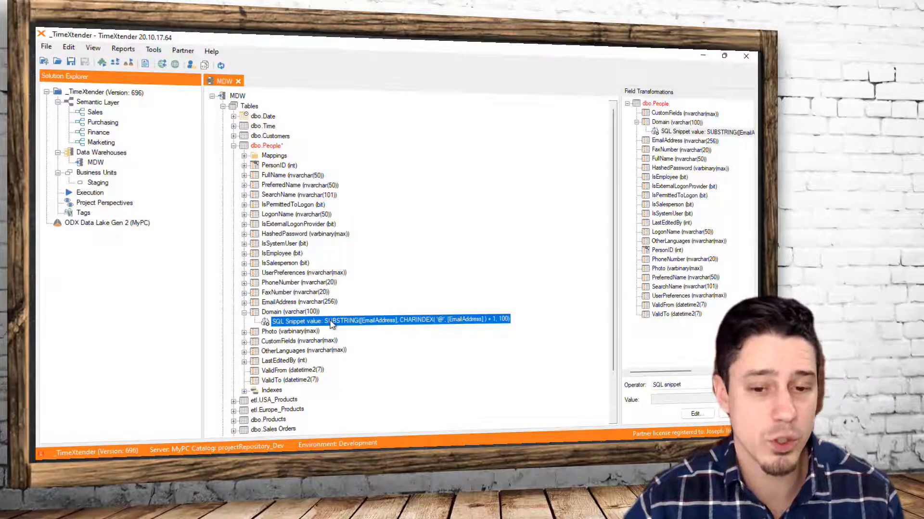
# Deploy and execute the dbo.People table with differential and managed deployment for all objects, and close the progress window
pyautogui.click(269, 146)
pyautogui.rightClick(281, 149)
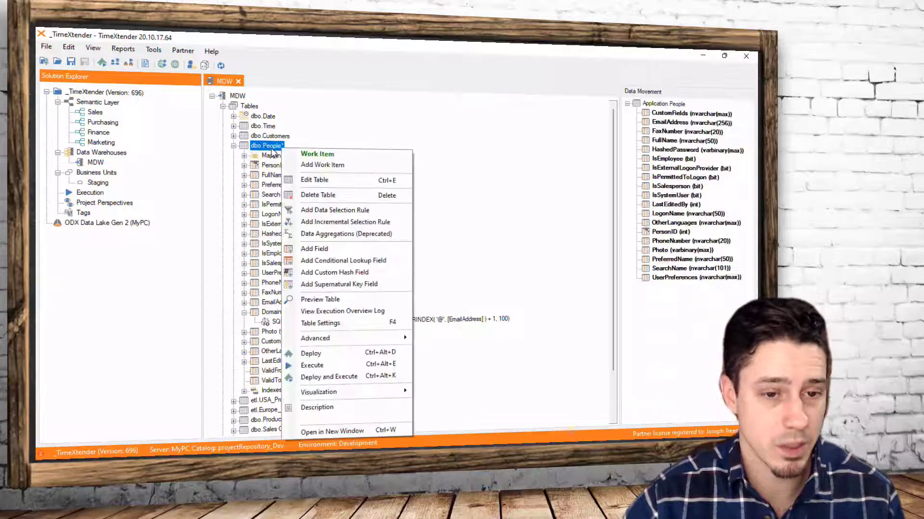
pyautogui.click(342, 378)
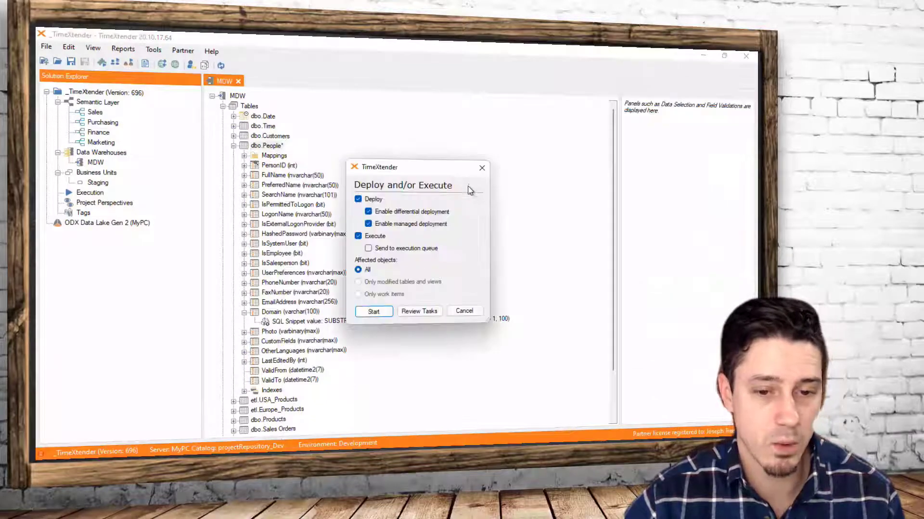
pyautogui.click(374, 312)
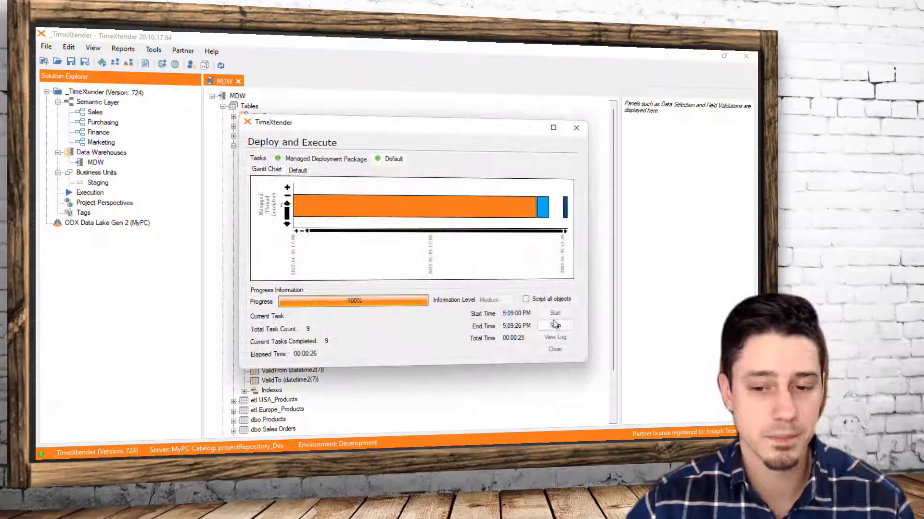
pyautogui.click(555, 350)
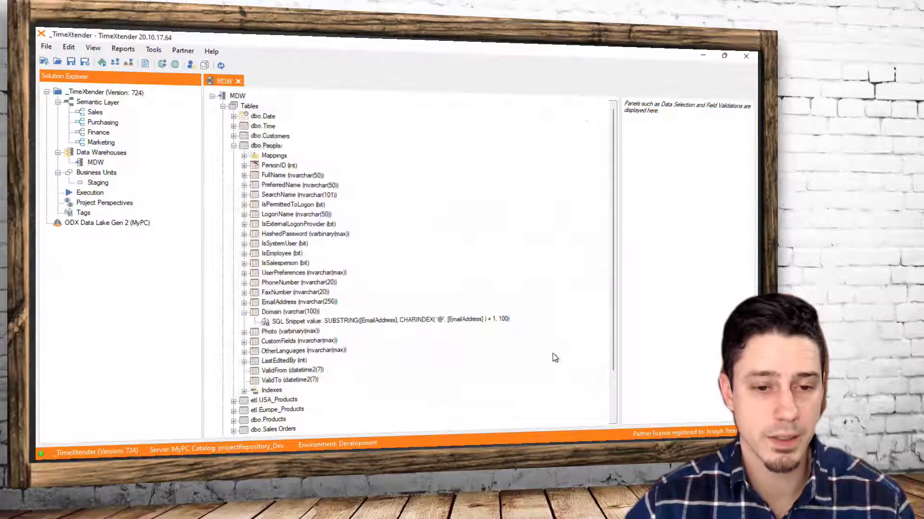
# Preview the dbo.People table, widen the Domain column, compare its values with EmailAddress and close the preview
pyautogui.click(266, 146)
pyautogui.rightClick(278, 146)
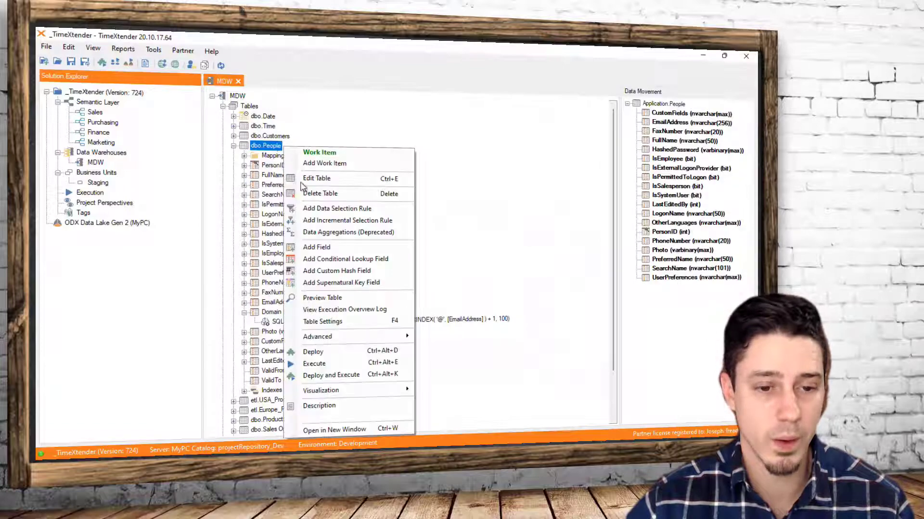
pyautogui.click(350, 299)
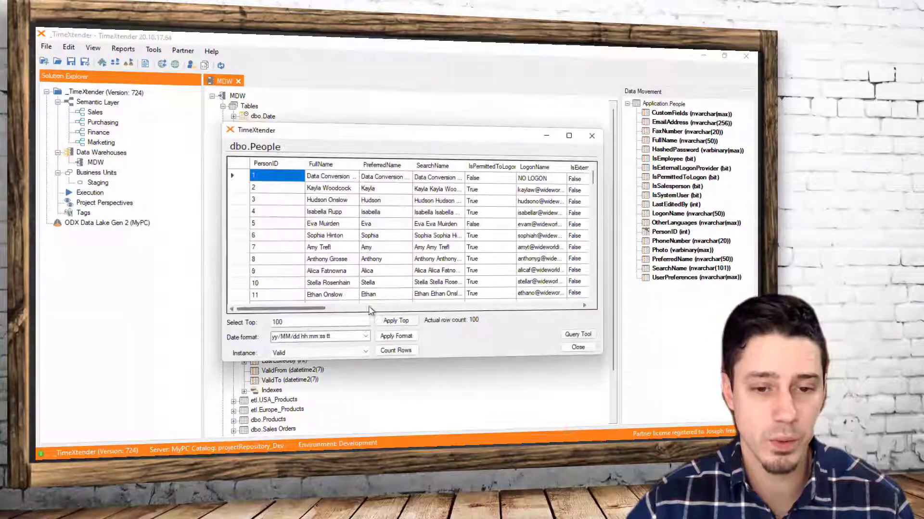
pyautogui.moveTo(310, 308); pyautogui.dragTo(480, 308)
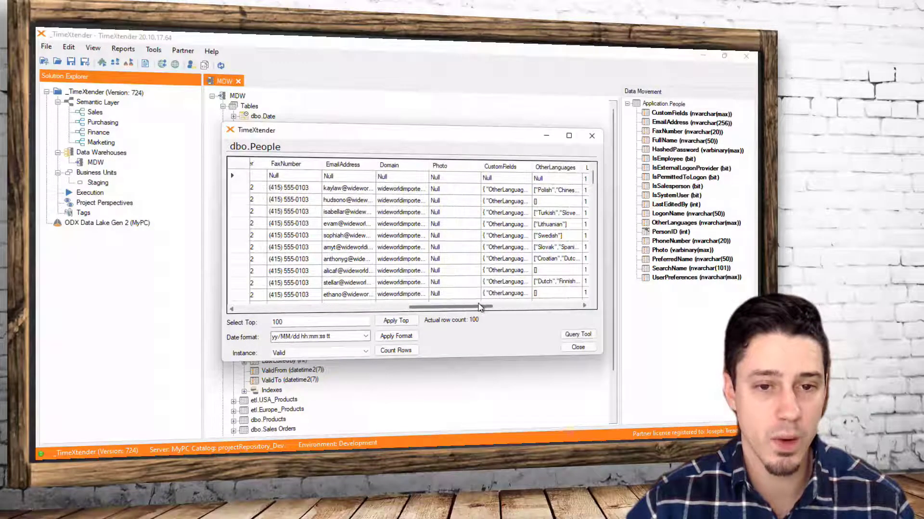
pyautogui.moveTo(428, 164); pyautogui.dragTo(469, 165)
pyautogui.scroll(-6, 429, 277)
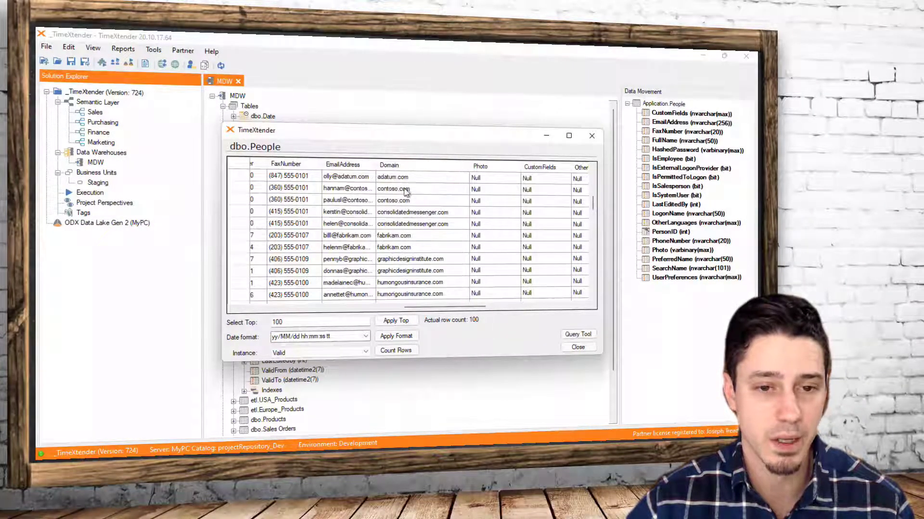
pyautogui.scroll(-2, 424, 241)
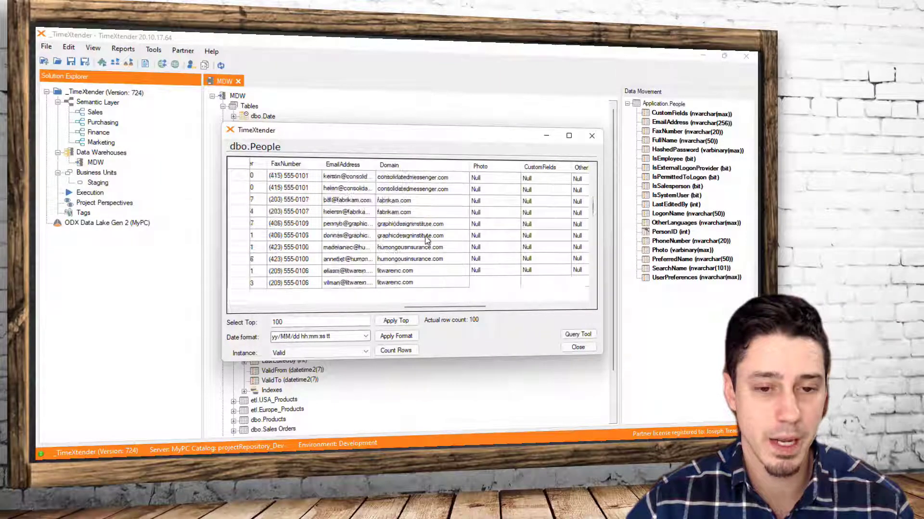
pyautogui.scroll(-3, 407, 274)
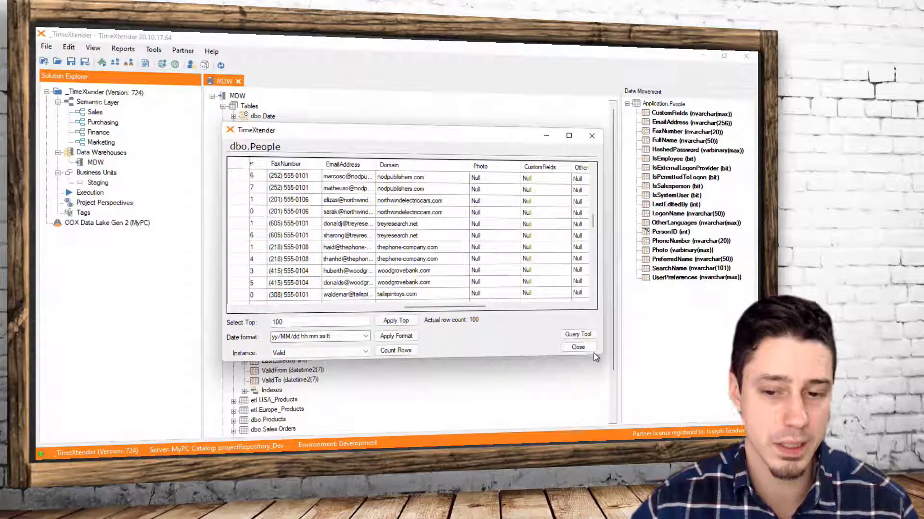
pyautogui.click(577, 347)
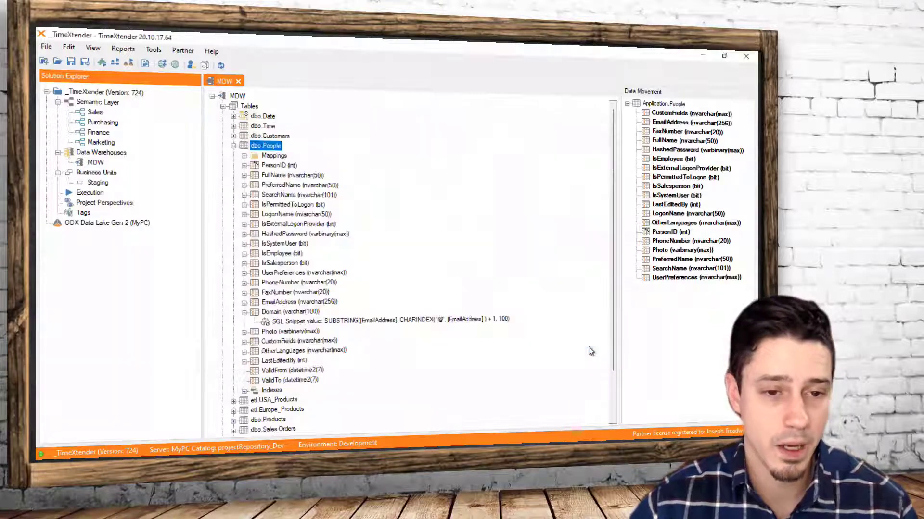
# Collapse the Domain field, open the project's snippet list and start a snippet import
pyautogui.click(244, 312)
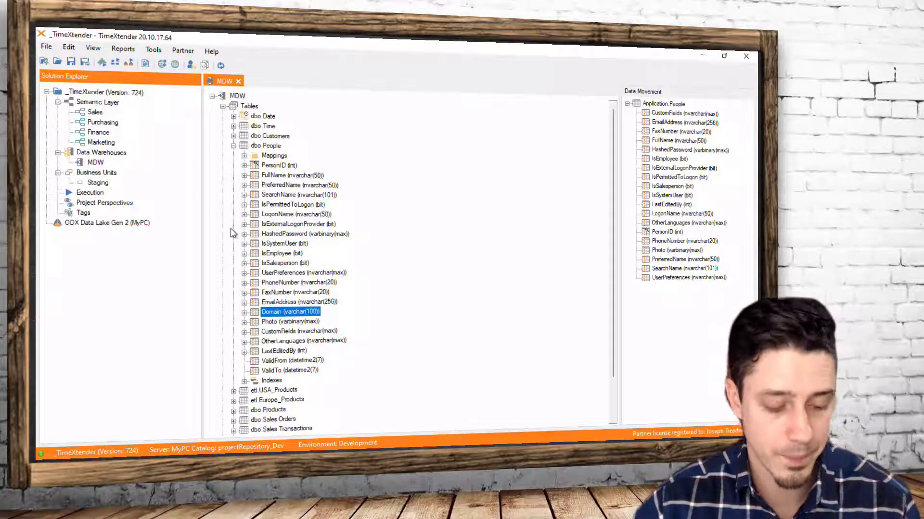
pyautogui.click(148, 50)
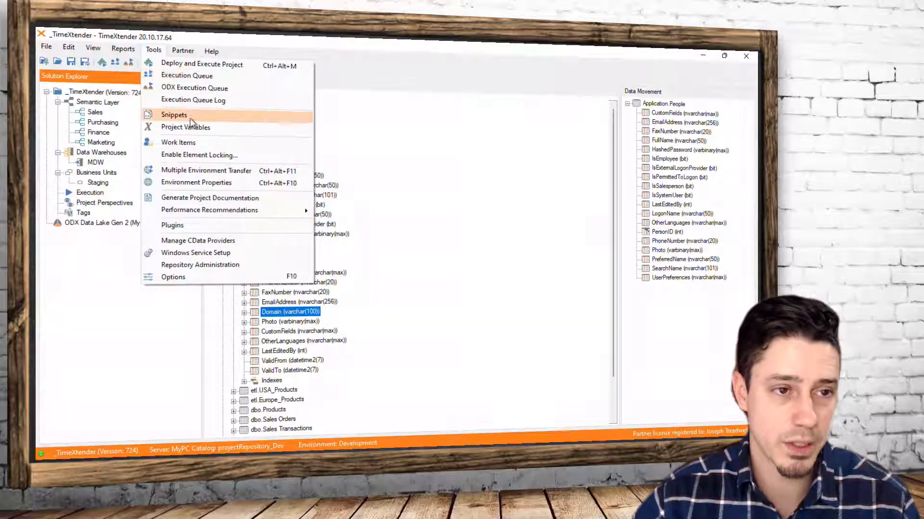
pyautogui.click(174, 115)
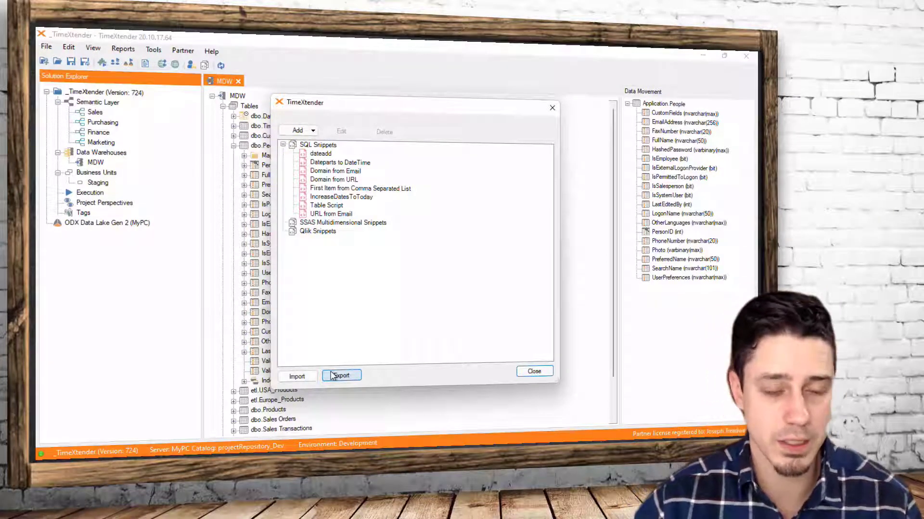
pyautogui.click(297, 376)
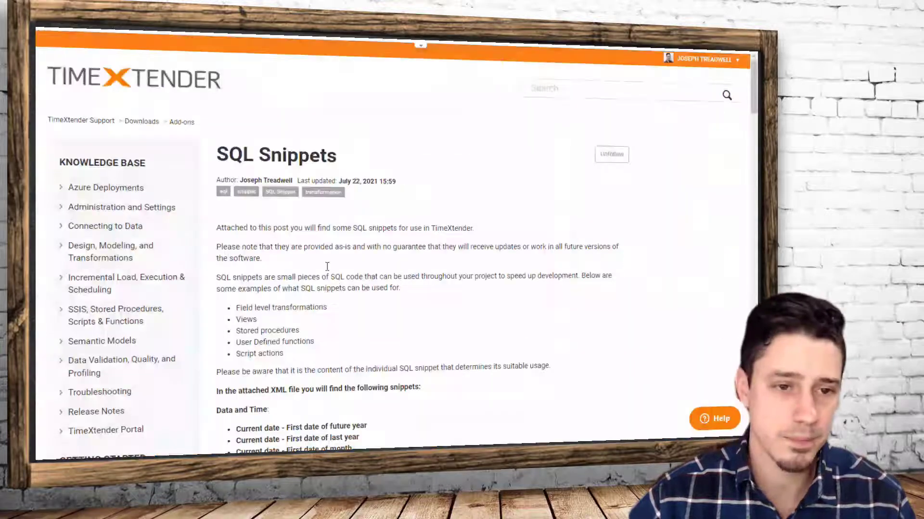
# Review the snippets listed on the TimeXtender support SQL Snippets page and download the attached SQL_Snippet_Pack_v2.0.xml
pyautogui.click(552, 93)
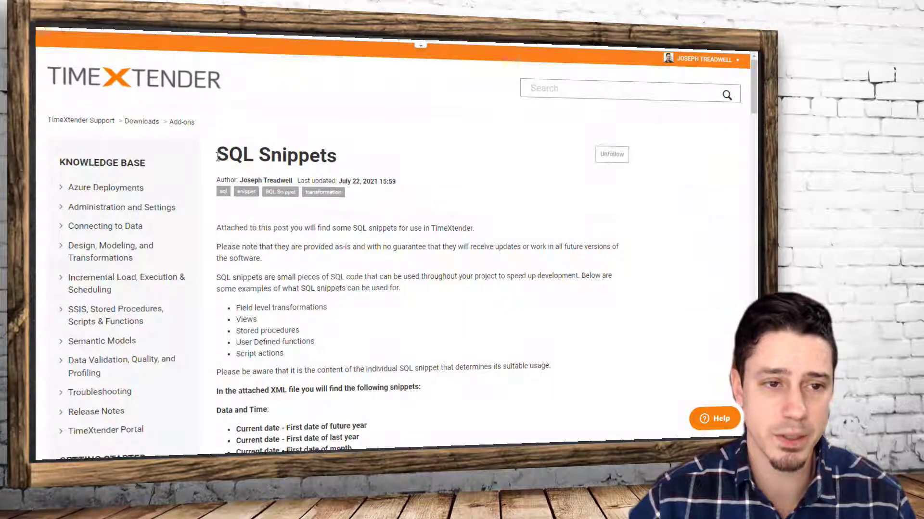
pyautogui.moveTo(218, 156); pyautogui.dragTo(345, 162)
pyautogui.click(501, 166)
pyautogui.scroll(-3, 516, 185)
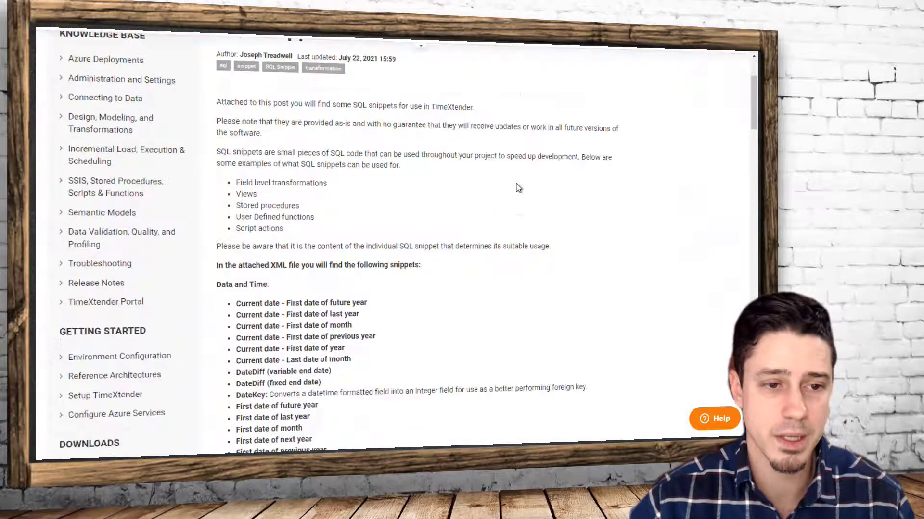
pyautogui.scroll(-2, 518, 188)
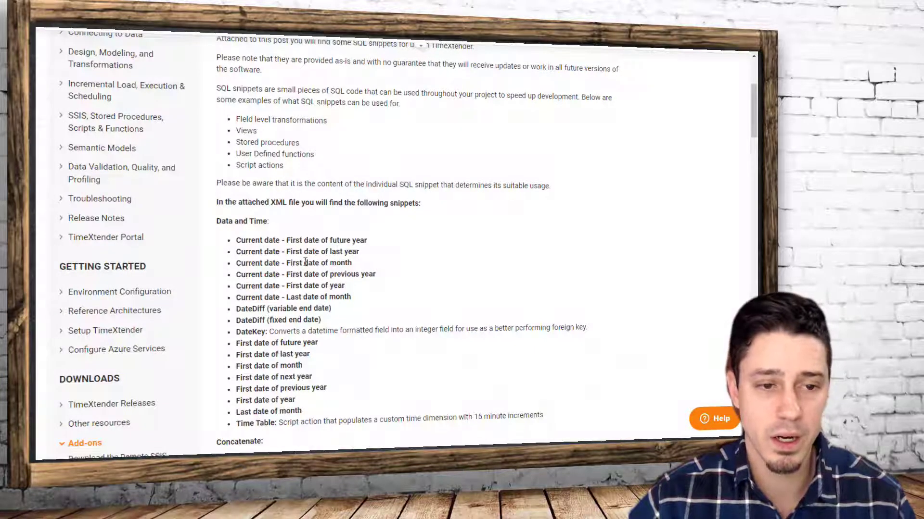
pyautogui.scroll(-1, 305, 262)
pyautogui.scroll(-1, 311, 326)
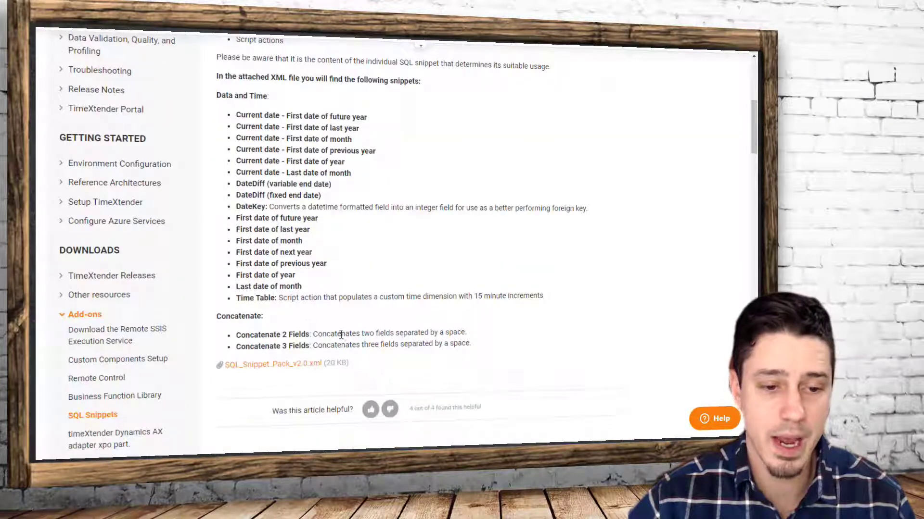
pyautogui.click(289, 364)
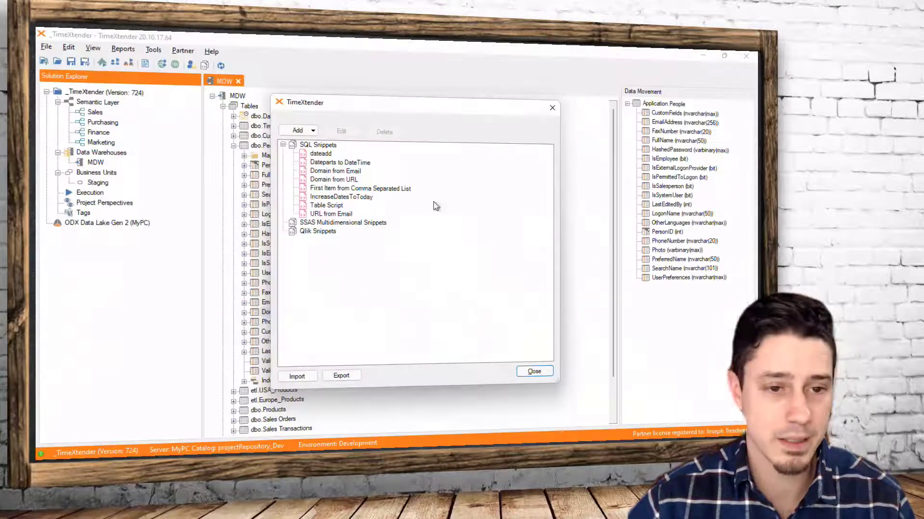
# Try to import SQL_Snippet_Pack_v2.0.xml, expanding its Concatenate and Date and time folders and confirming without selecting any snippets
pyautogui.click(297, 377)
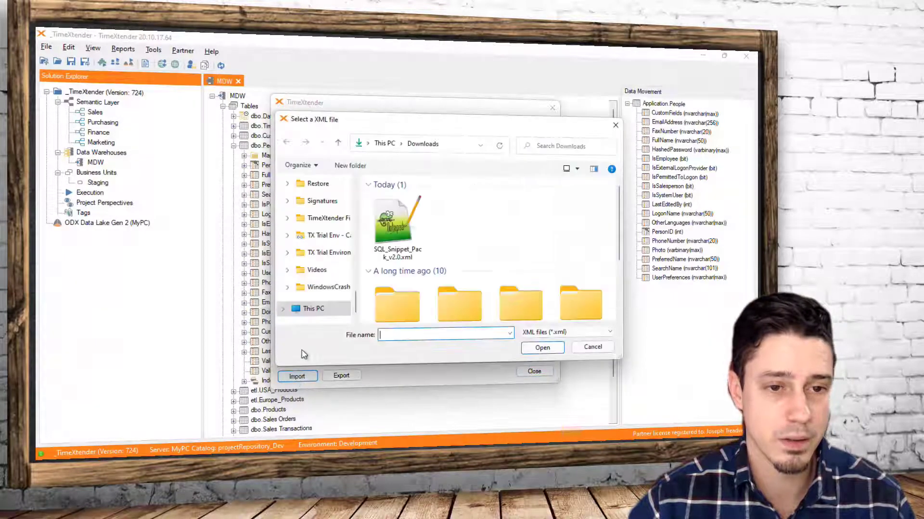
pyautogui.click(394, 233)
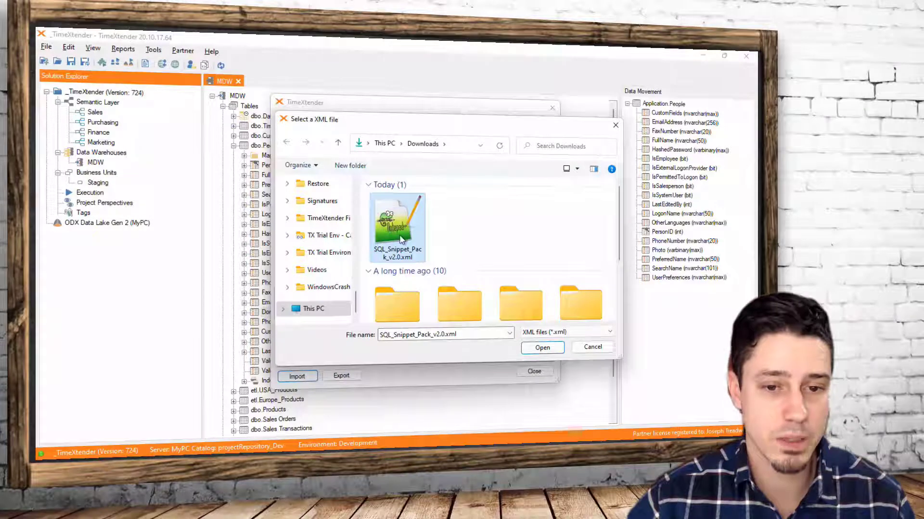
pyautogui.click(541, 348)
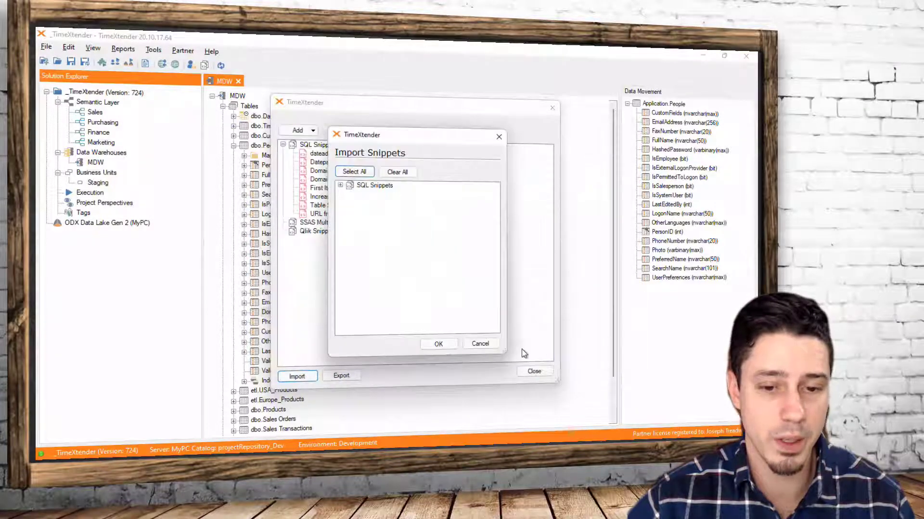
pyautogui.click(340, 185)
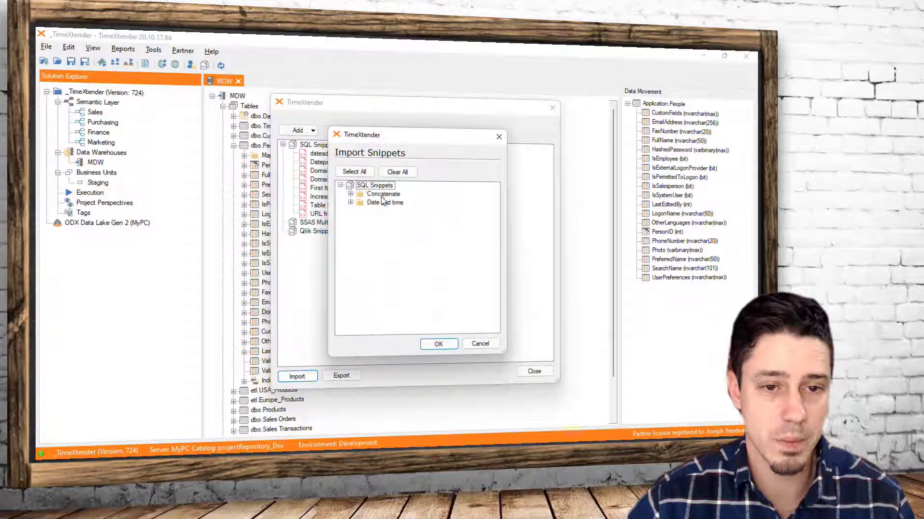
pyautogui.click(350, 194)
pyautogui.click(350, 219)
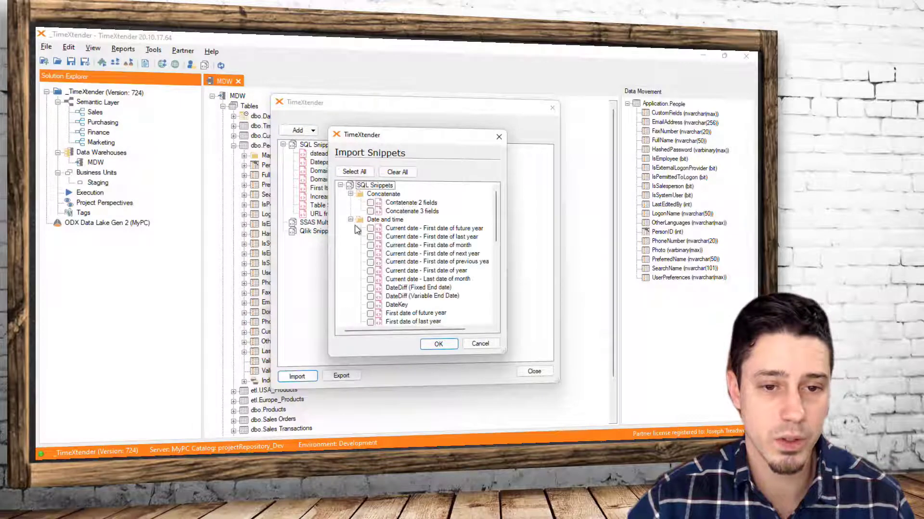
pyautogui.click(438, 345)
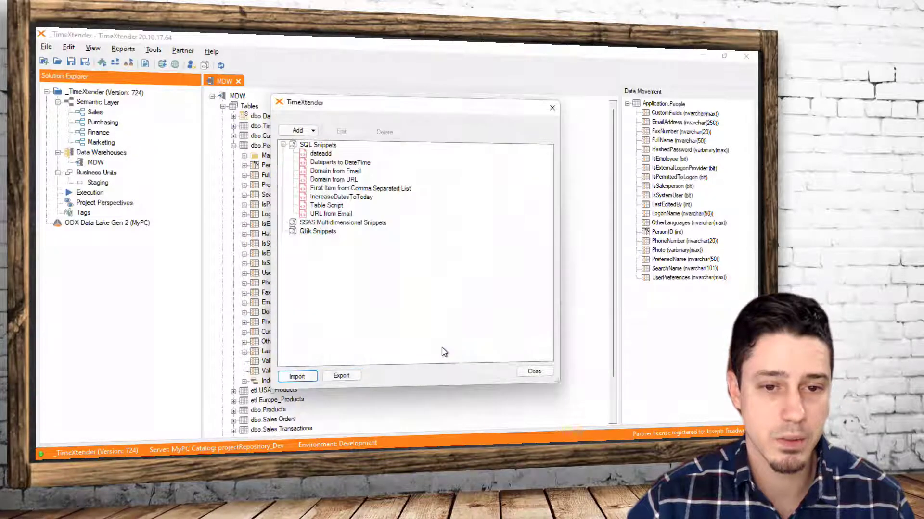
# Import all snippets from SQL_Snippet_Pack_v2.0.xml into the project, select the DateKey snippet and close the snippet list
pyautogui.click(297, 376)
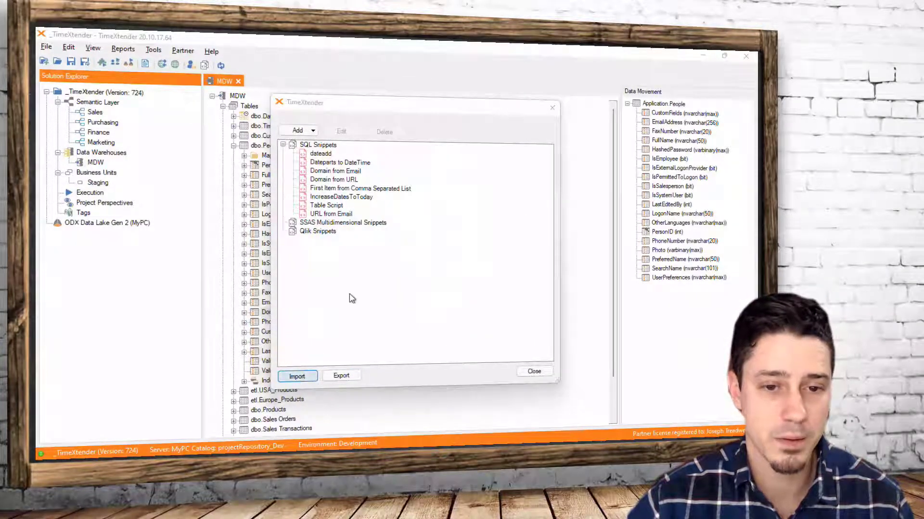
pyautogui.click(396, 222)
pyautogui.click(542, 347)
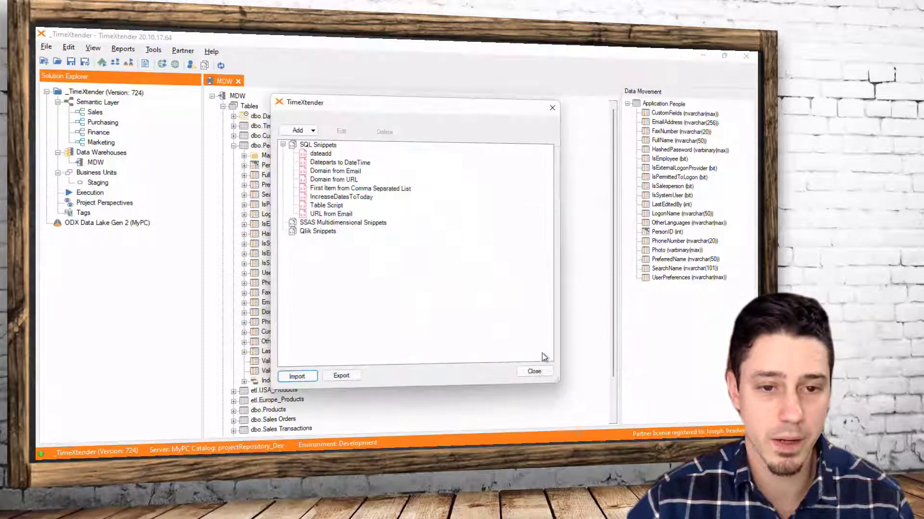
pyautogui.click(365, 176)
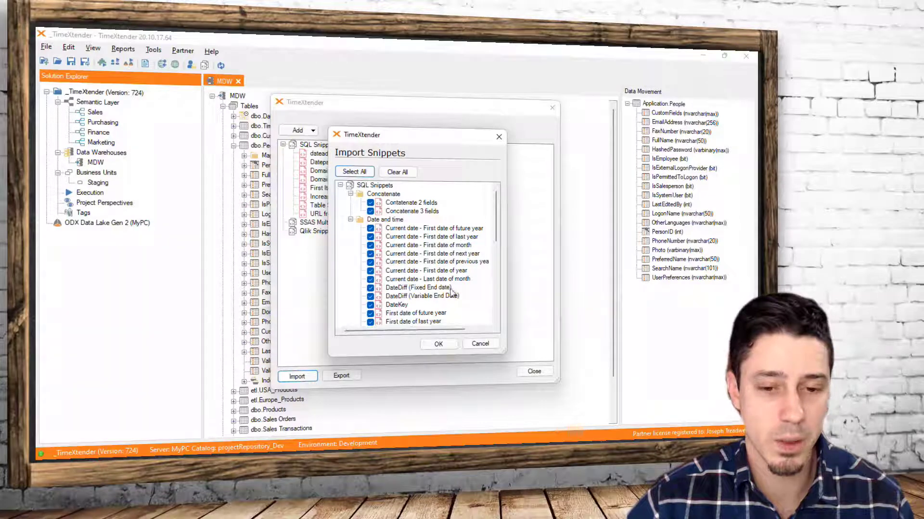
pyautogui.click(439, 345)
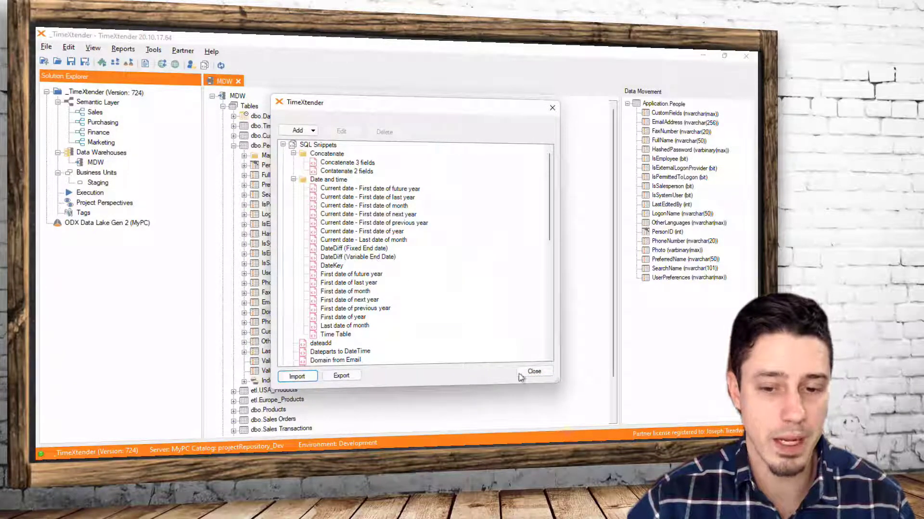
pyautogui.click(336, 266)
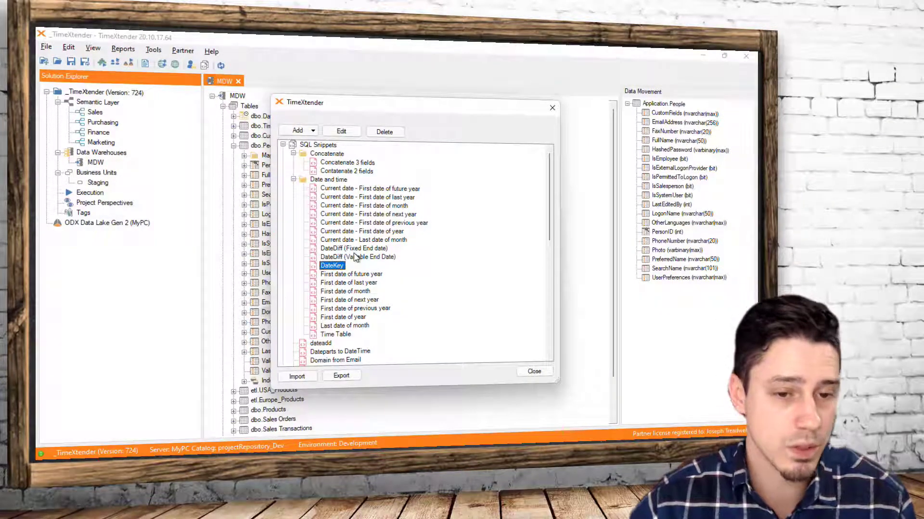
pyautogui.click(549, 373)
# Expand the dbo.Sales Transactions table and add a field named OrderDateKey with data type Integer
pyautogui.scroll(-2, 356, 289)
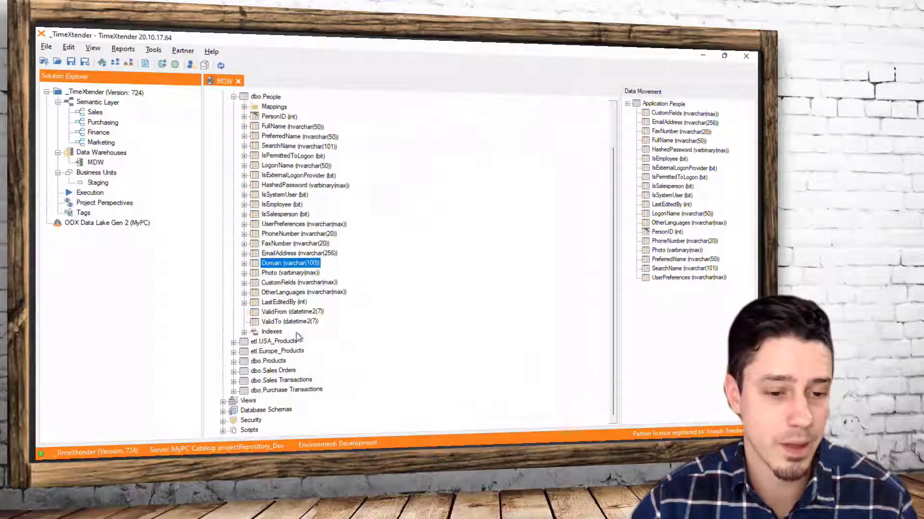
pyautogui.click(234, 381)
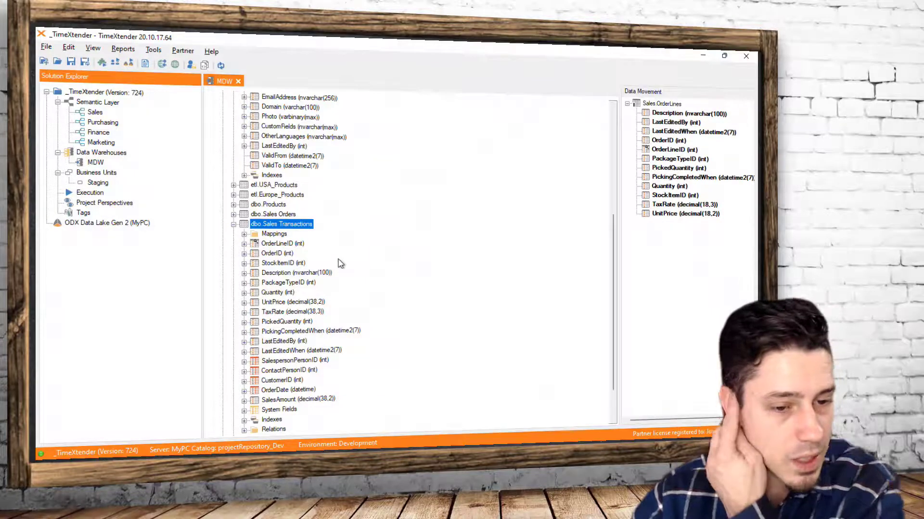
pyautogui.scroll(-1, 351, 275)
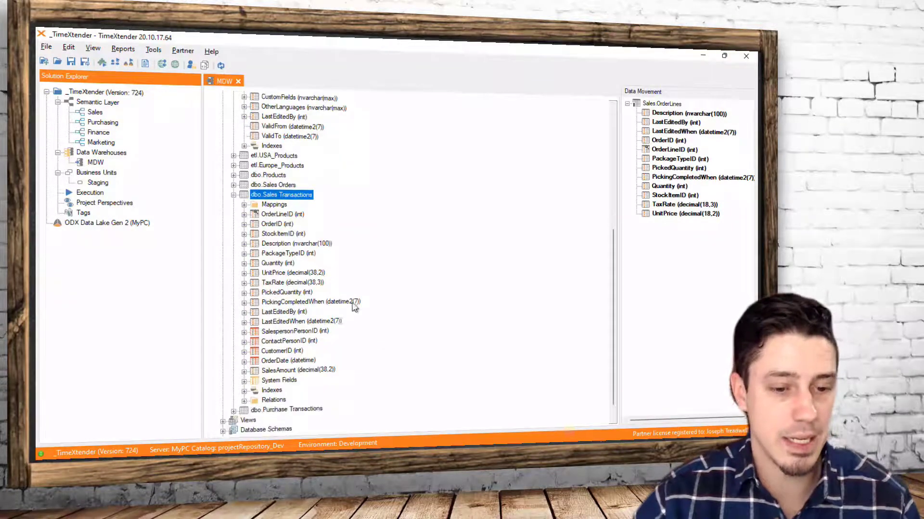
pyautogui.click(275, 361)
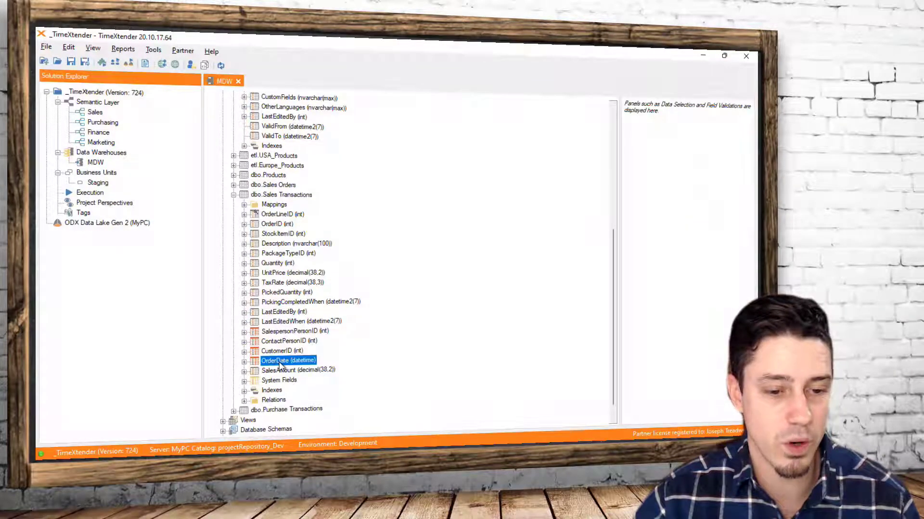
pyautogui.rightClick(284, 195)
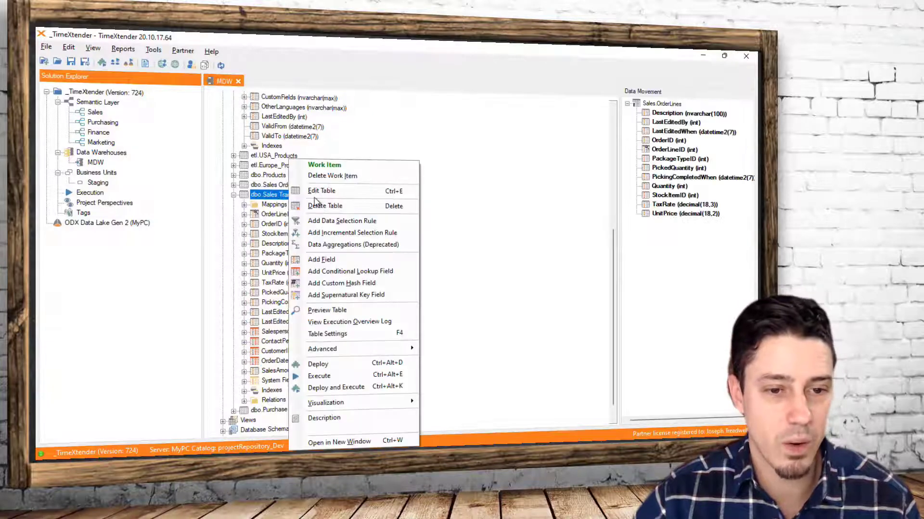
pyautogui.click(338, 261)
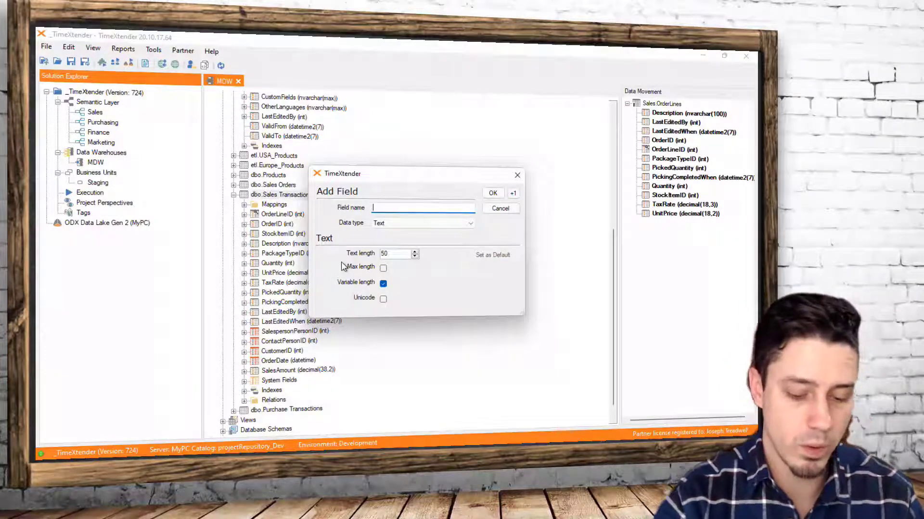
pyautogui.write('OrderDateKey')
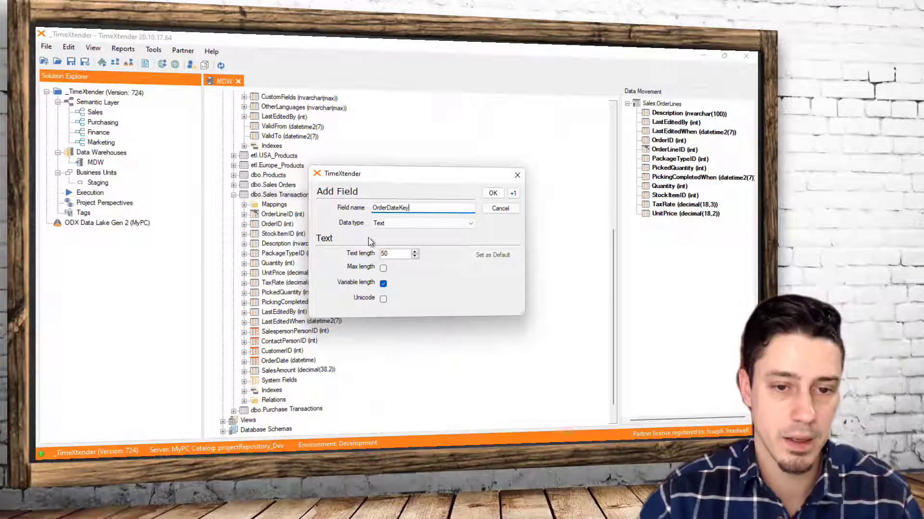
pyautogui.press('Tab')
pyautogui.press('i')
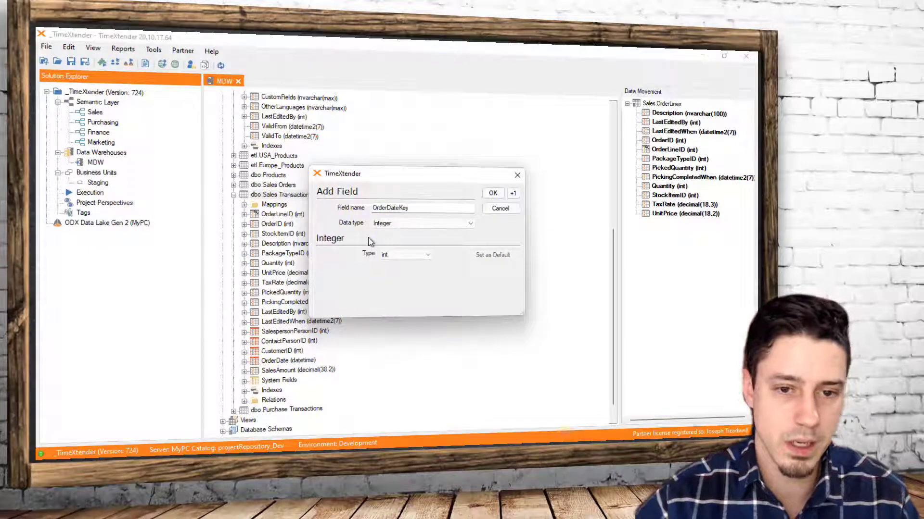
pyautogui.click(493, 193)
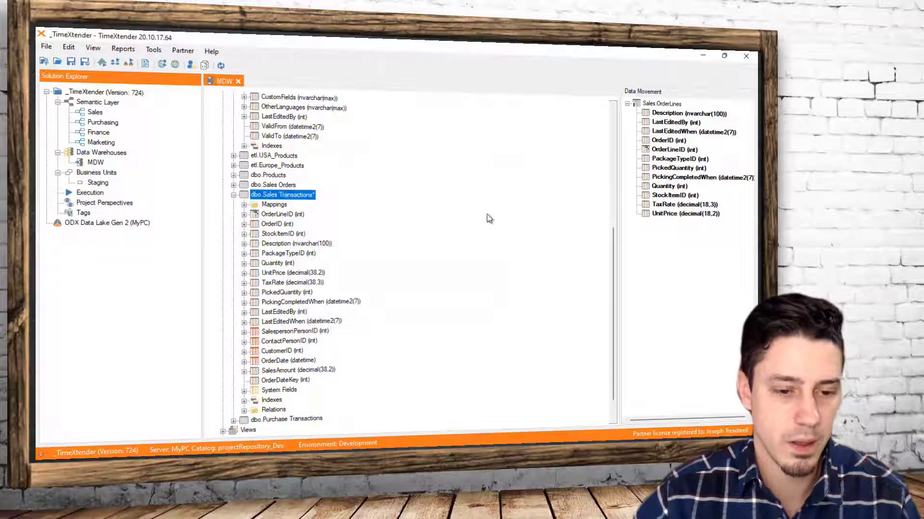
# Add the DateKey SQL snippet transformation to OrderDateKey, mapping the OrderDate field to the DateValue parameter
pyautogui.rightClick(279, 380)
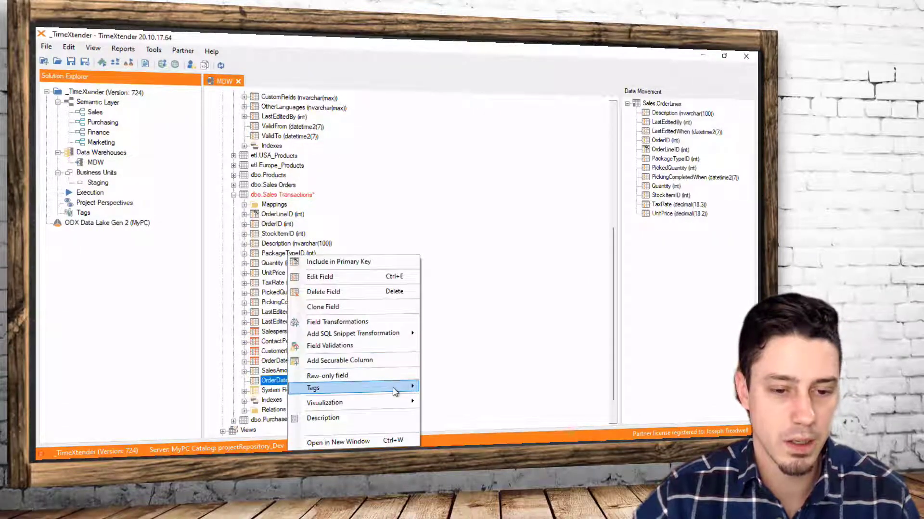
pyautogui.moveTo(386, 337)
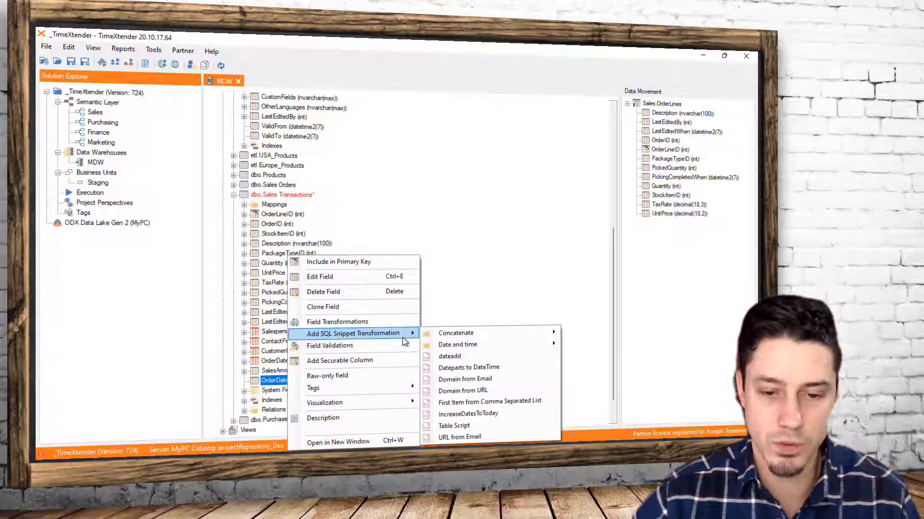
pyautogui.moveTo(498, 353)
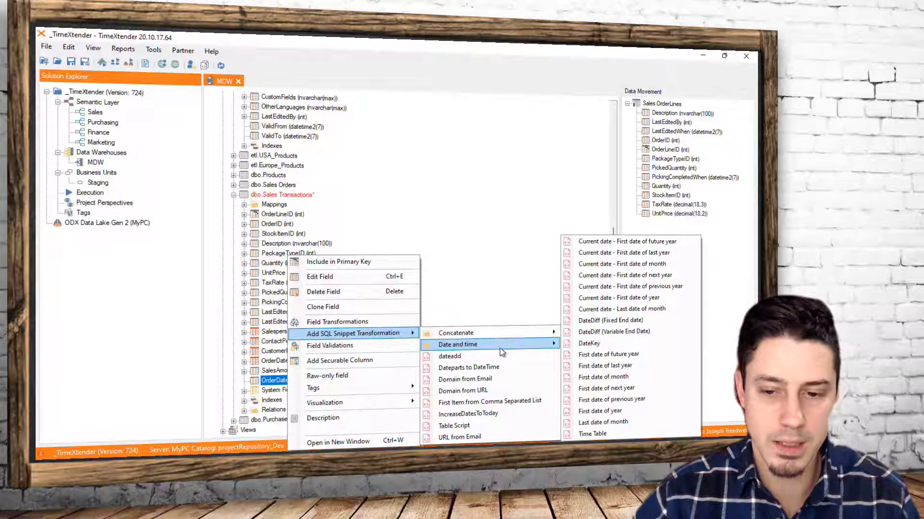
pyautogui.click(589, 343)
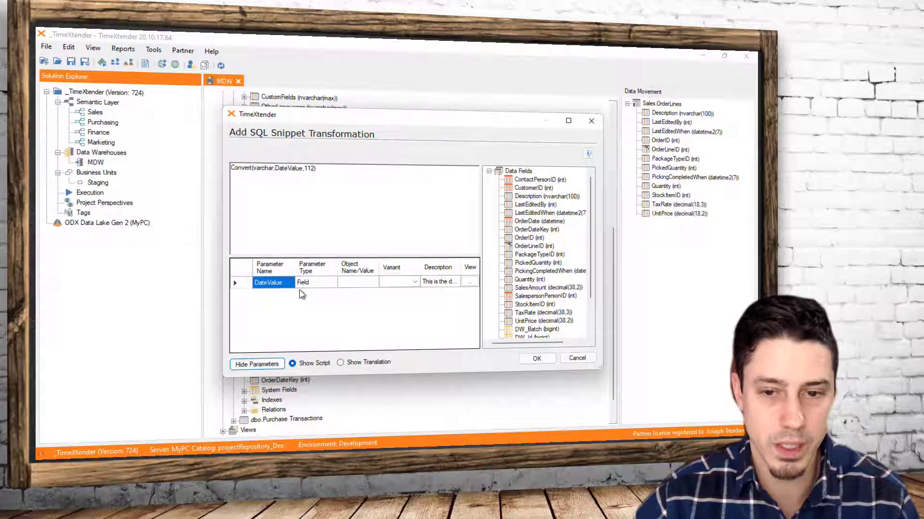
pyautogui.moveTo(530, 224); pyautogui.dragTo(360, 289)
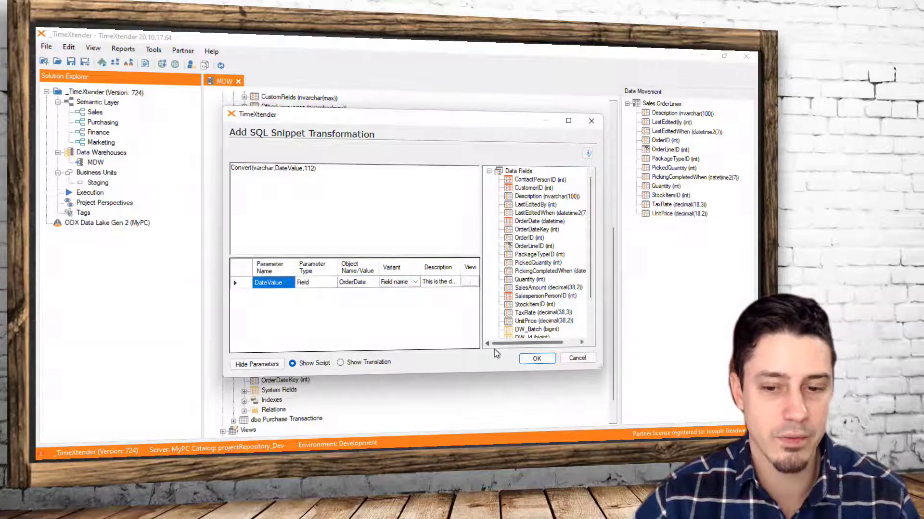
pyautogui.click(536, 360)
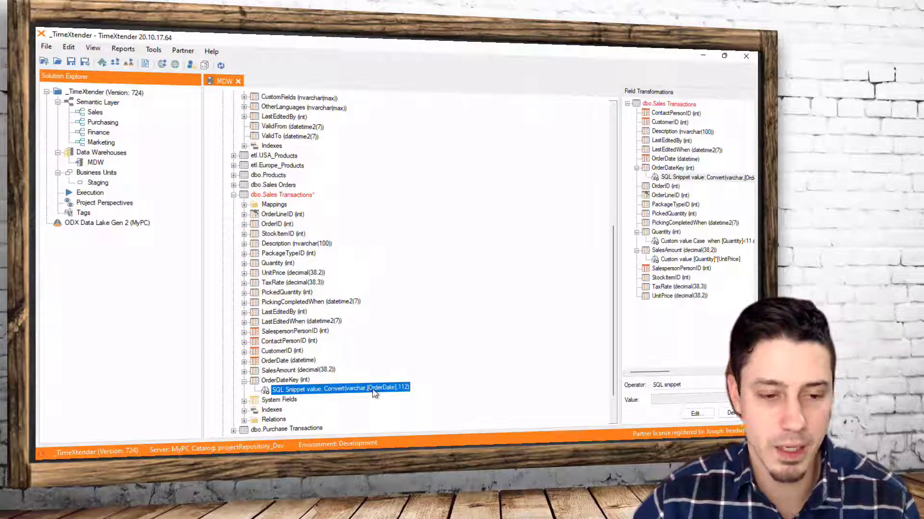
# Expand the dbo.Sales Orders table and inspect its OrderDate field and the available table and field actions
pyautogui.doubleClick(260, 185)
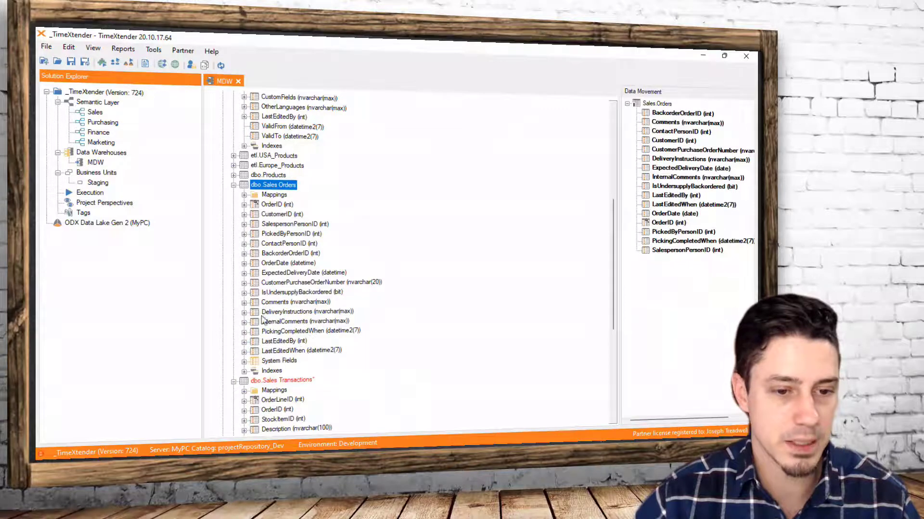
pyautogui.rightClick(273, 265)
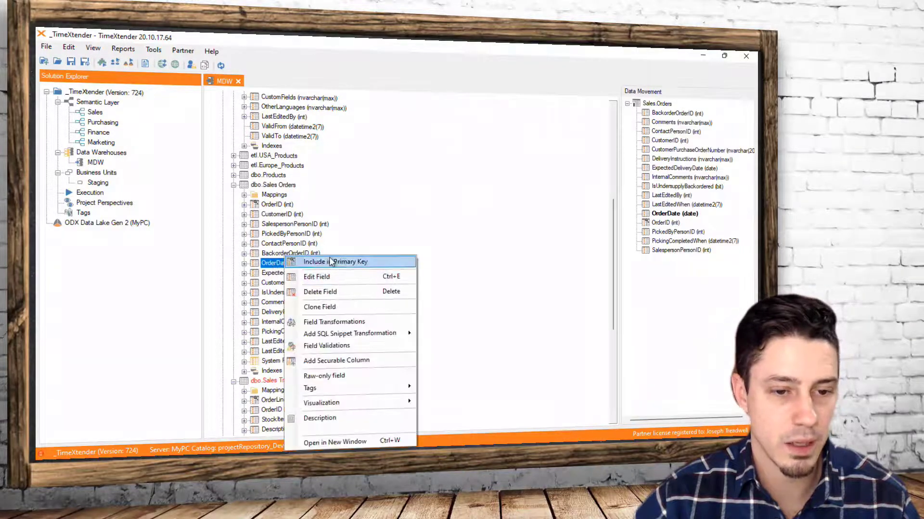
pyautogui.click(268, 186)
pyautogui.rightClick(269, 190)
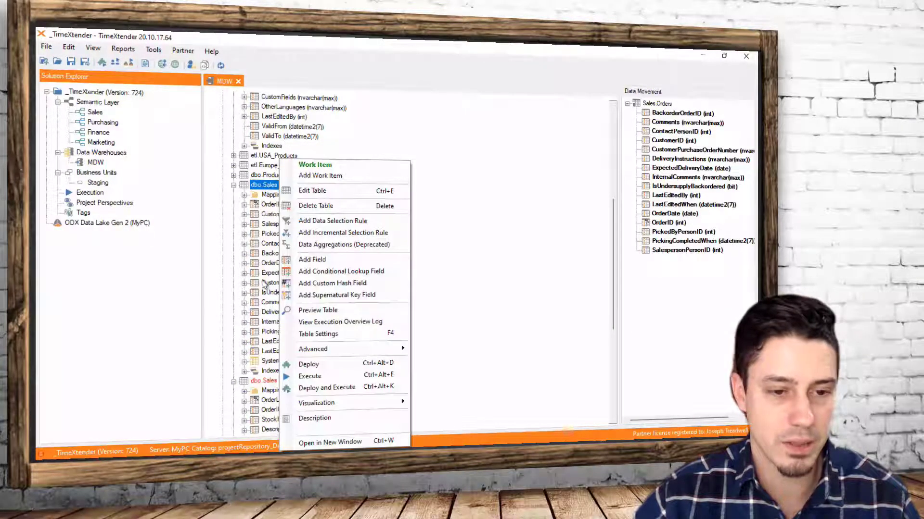
pyautogui.click(267, 265)
pyautogui.click(268, 265)
pyautogui.scroll(-3, 325, 319)
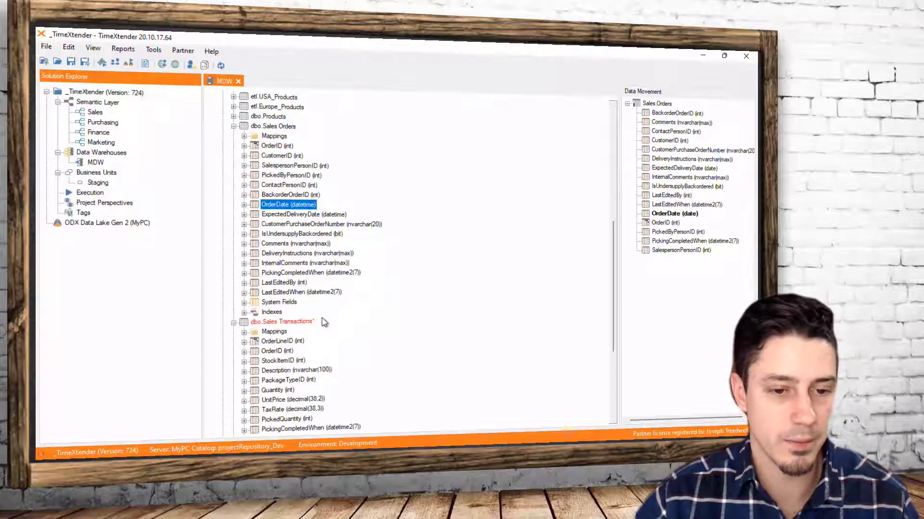